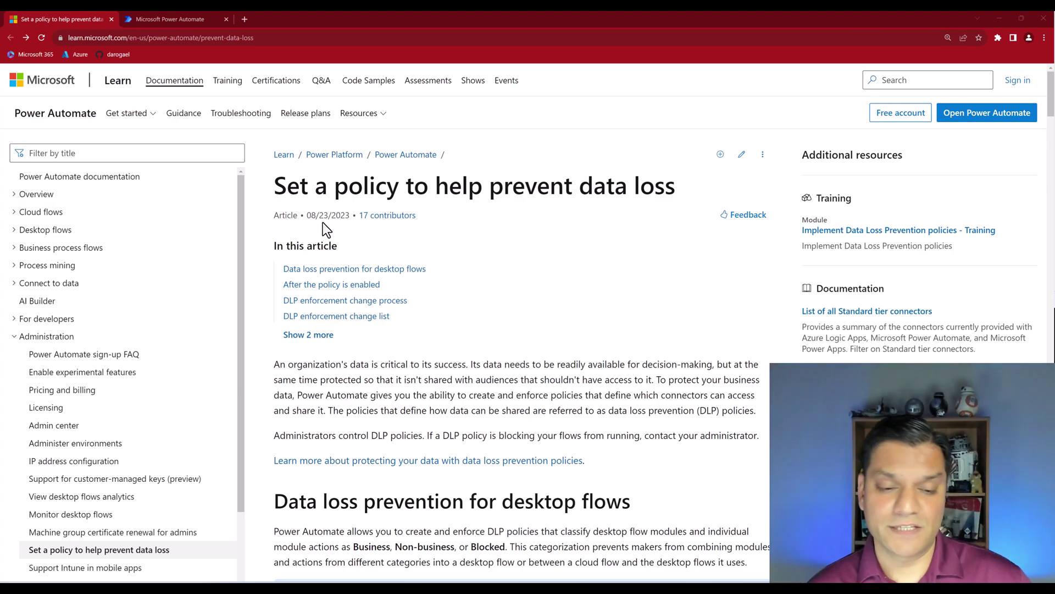
# Scroll the Learn article down to the 'Data loss prevention for desktop flows' section
pyautogui.scroll(-6, 513, 342)
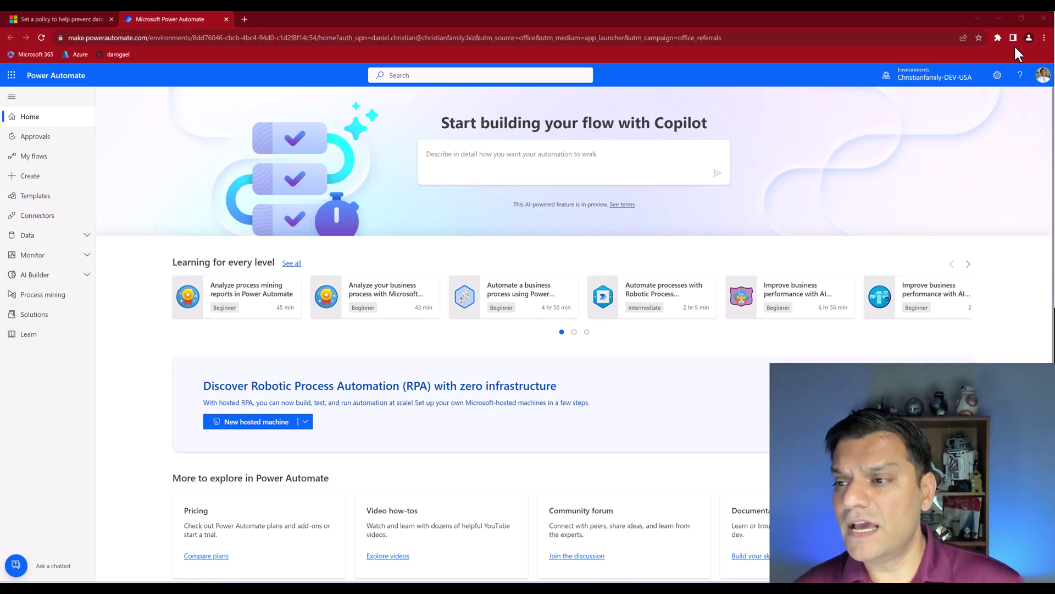
# Enable the 'Desktop flow actions in DLP' tenant setting in the admin center and save it
pyautogui.click(997, 75)
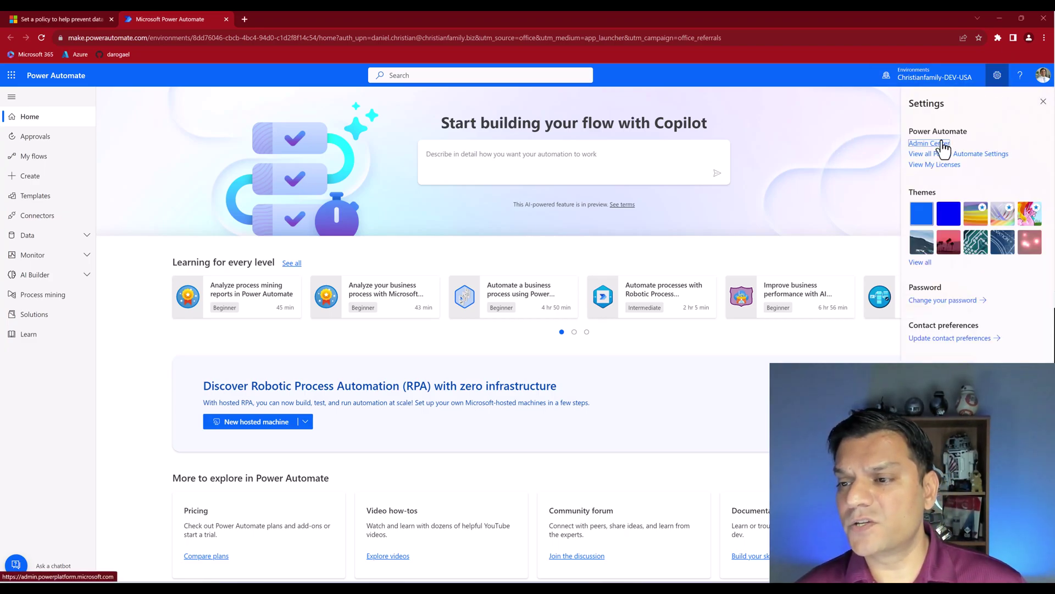
pyautogui.click(941, 144)
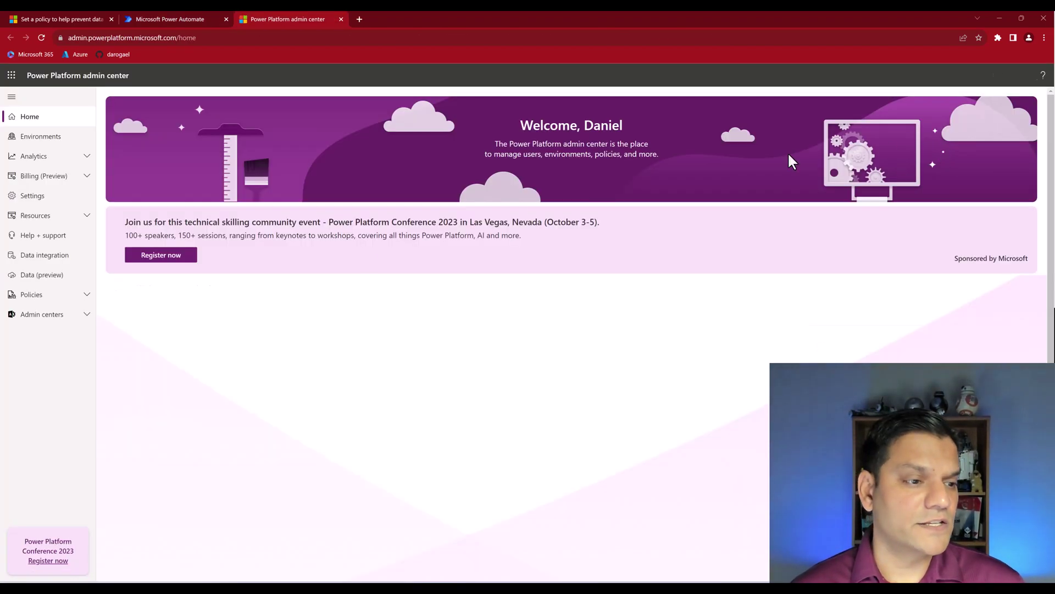
pyautogui.click(52, 200)
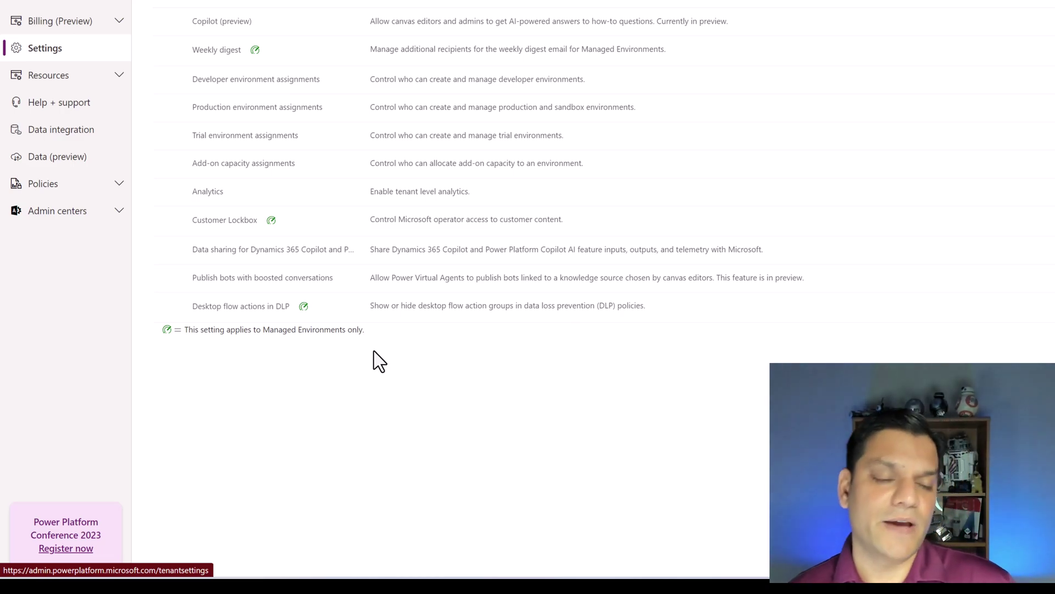
pyautogui.click(241, 305)
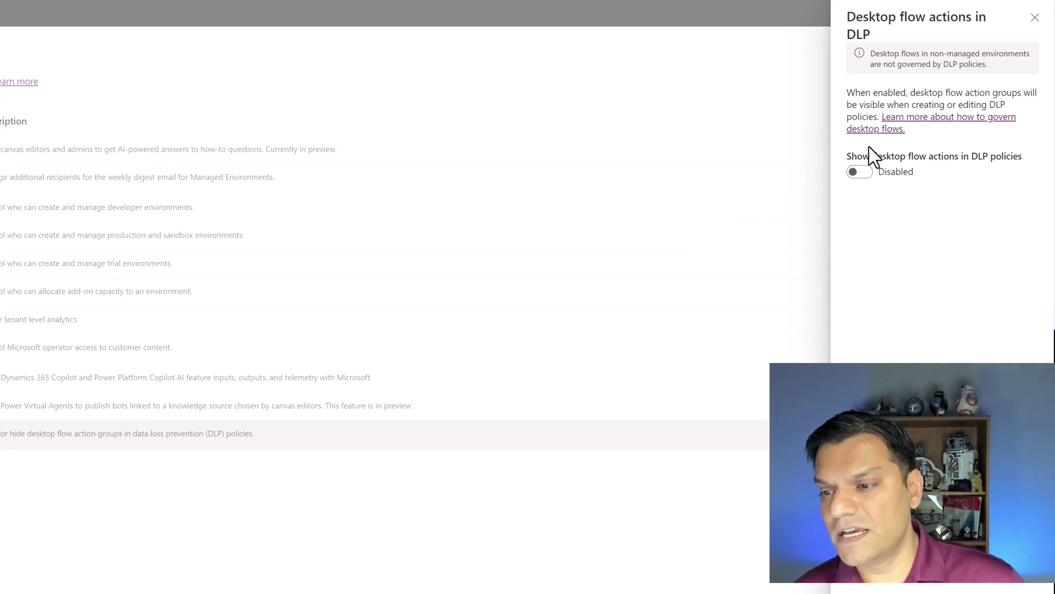
pyautogui.click(864, 177)
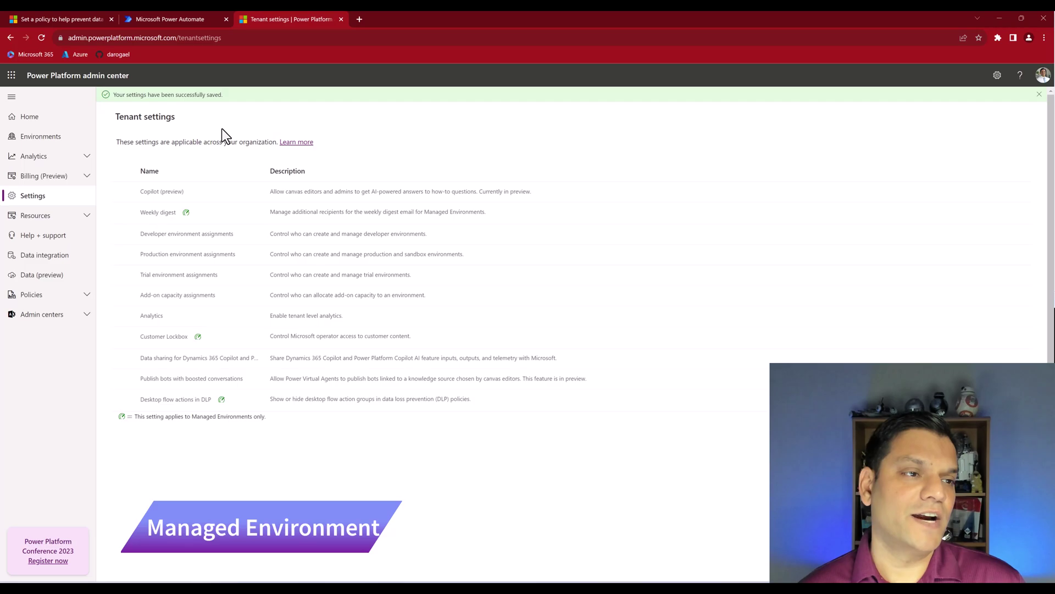
# Check the Managed column in the Environments list, then return to the Learn article tab
pyautogui.click(35, 144)
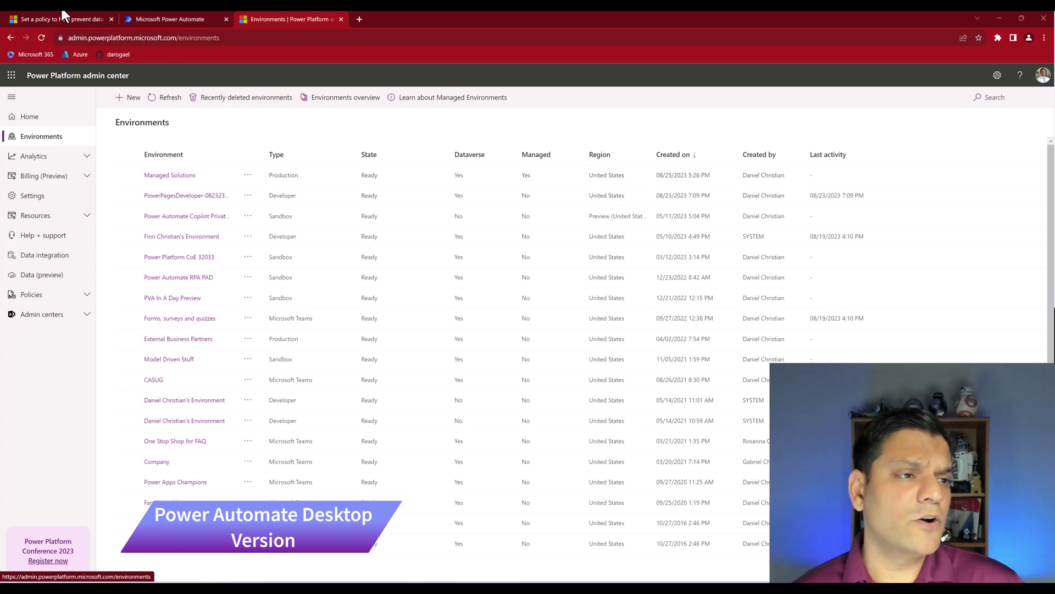
pyautogui.click(19, 12)
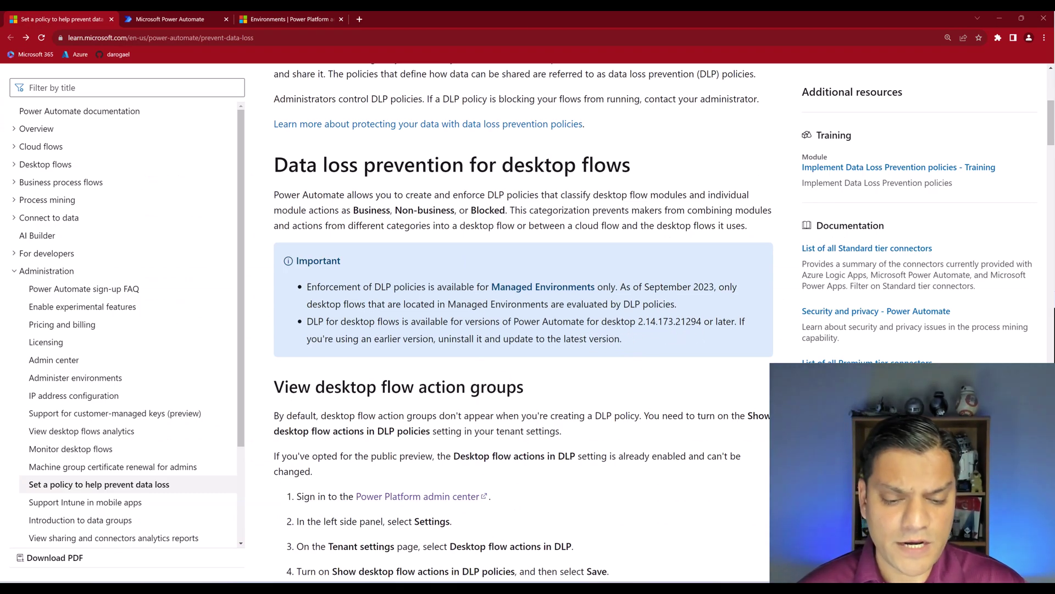
# Launch Power Automate for desktop by searching Windows for 'power'
pyautogui.press('super+s')
pyautogui.write('power')
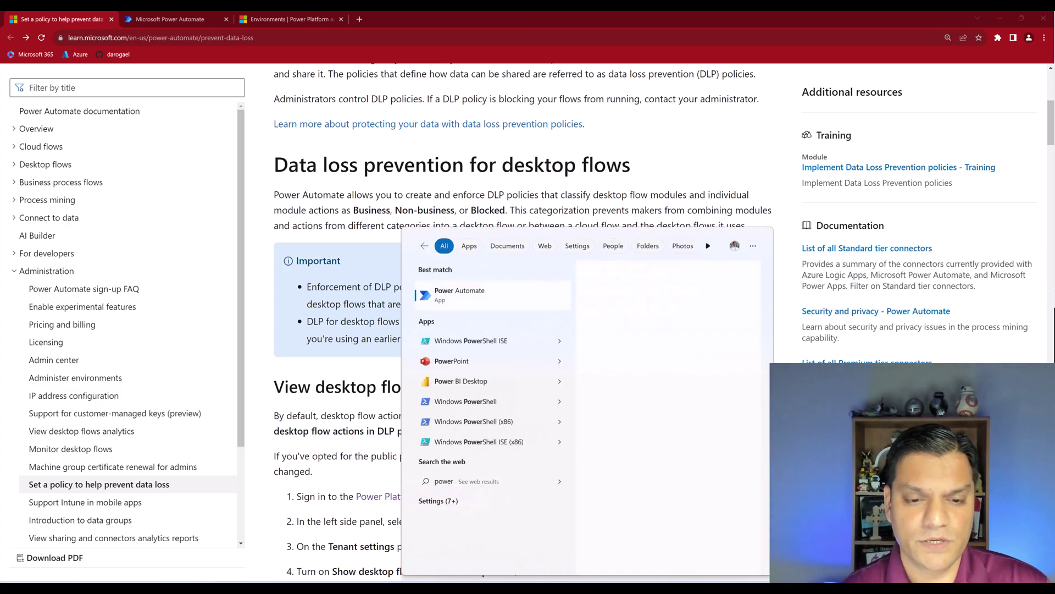
pyautogui.click(504, 301)
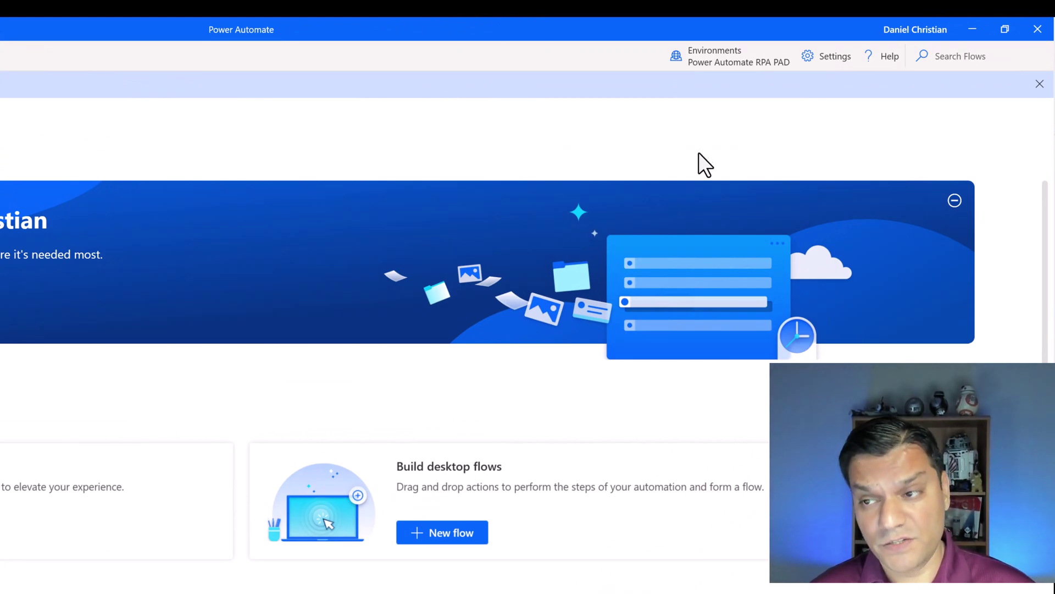
# Verify version 2.33.96.23172 in About meets the 2.14.173.21294 minimum, then close Chrome and the dialog
pyautogui.click(867, 62)
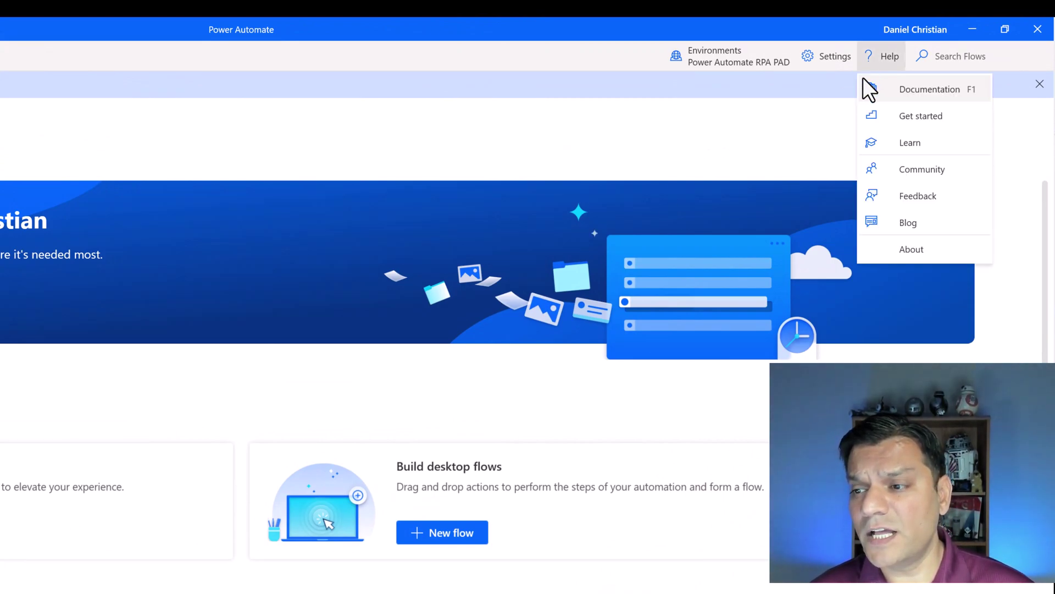
pyautogui.click(873, 253)
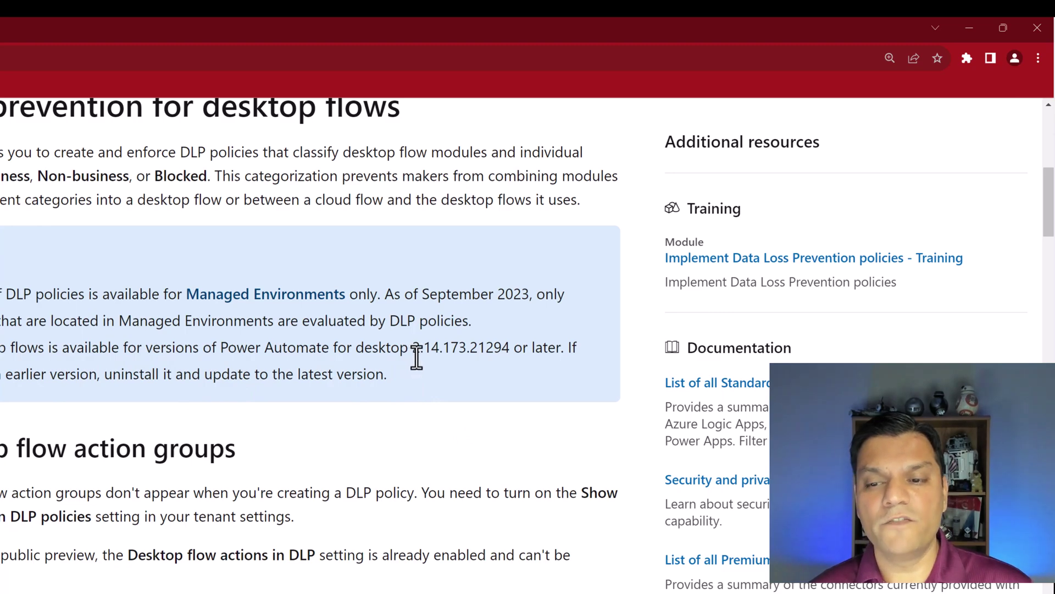
pyautogui.moveTo(301, 31); pyautogui.dragTo(204, 472)
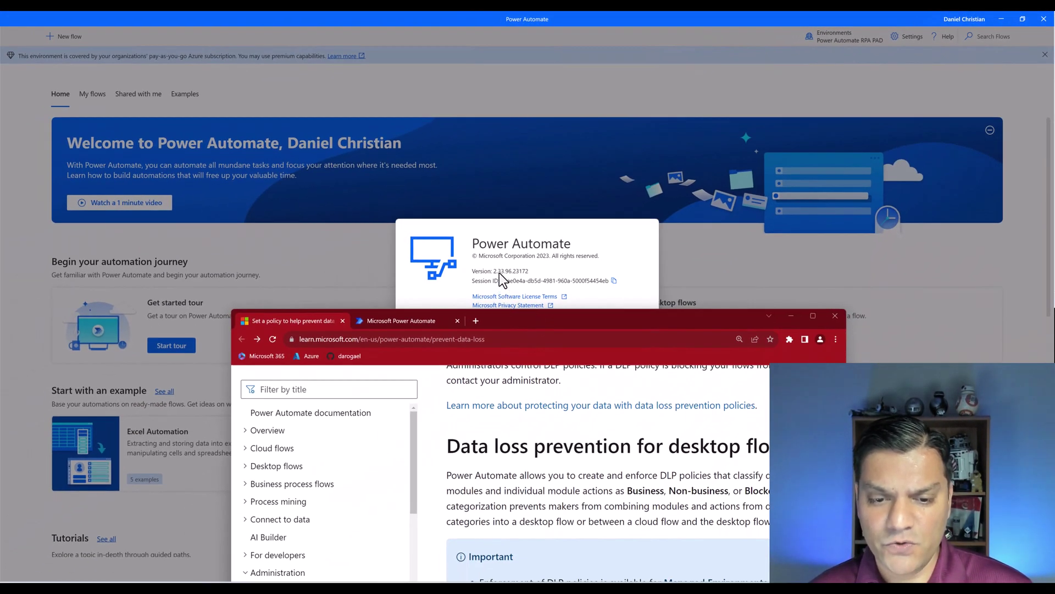
pyautogui.scroll(-5, 701, 558)
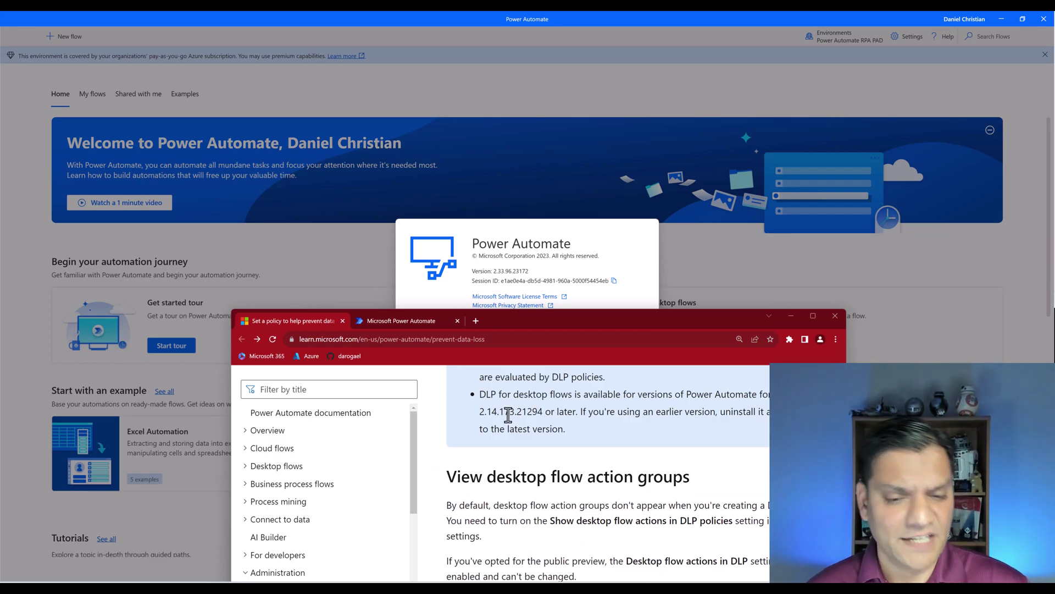
pyautogui.click(835, 314)
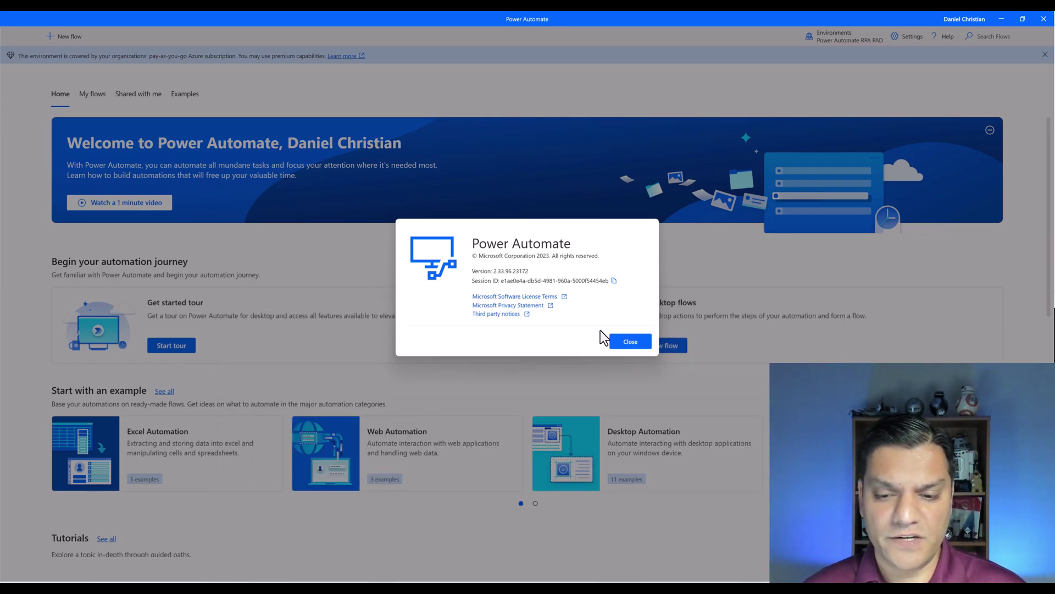
pyautogui.click(631, 341)
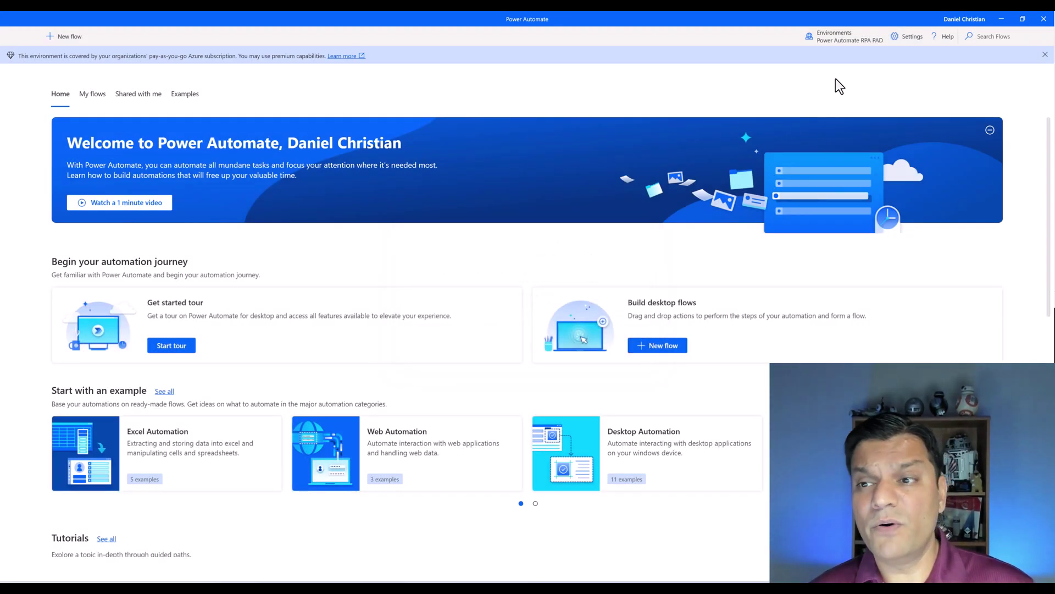
# Switch the desktop app to the Managed Solutions environment, then go back to the admin center
pyautogui.click(873, 36)
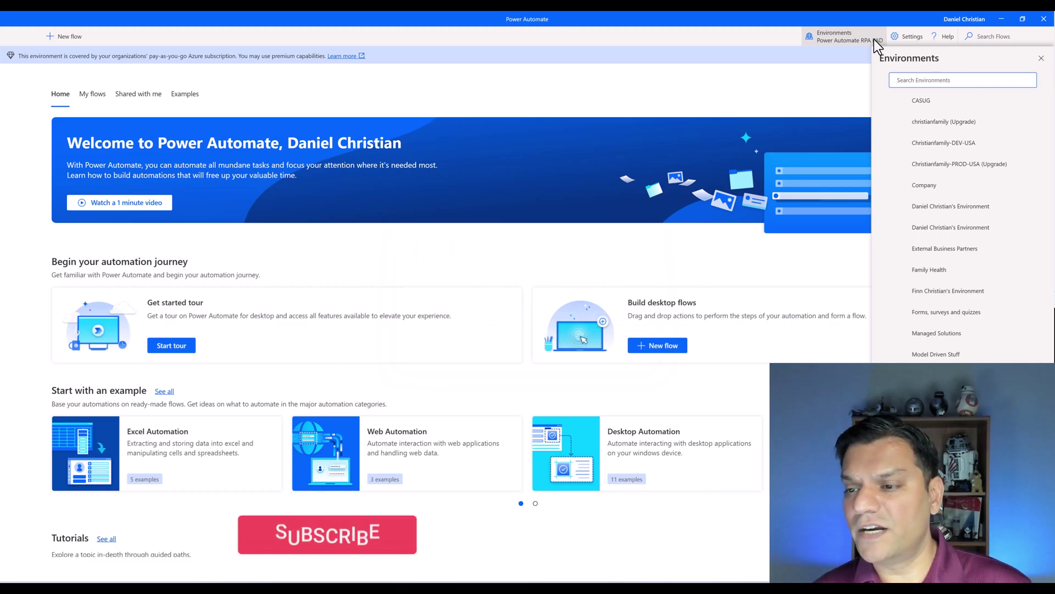
pyautogui.click(925, 333)
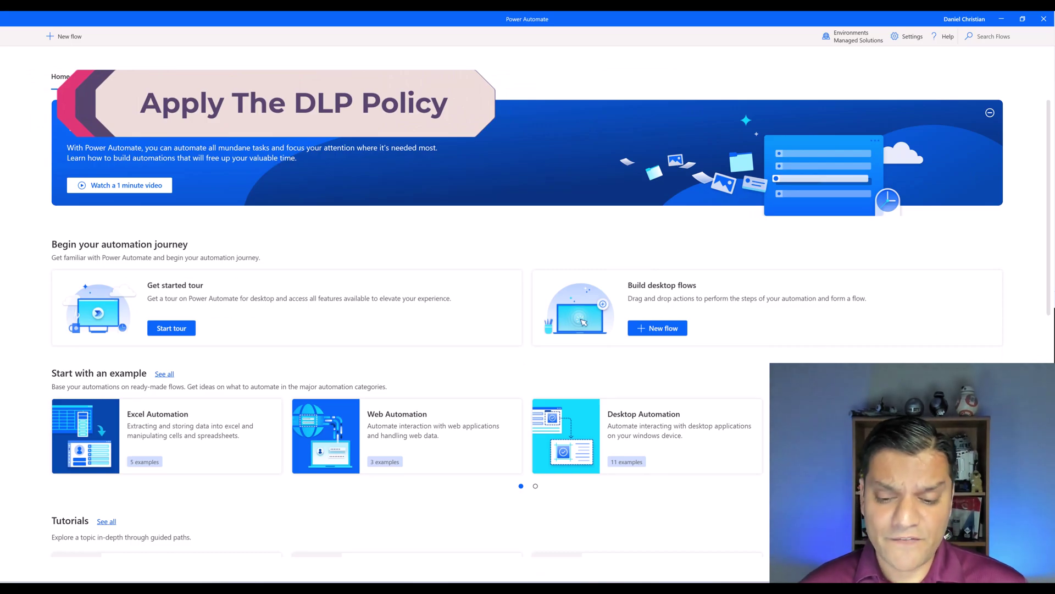
pyautogui.hotkey('alt', 'Tab')
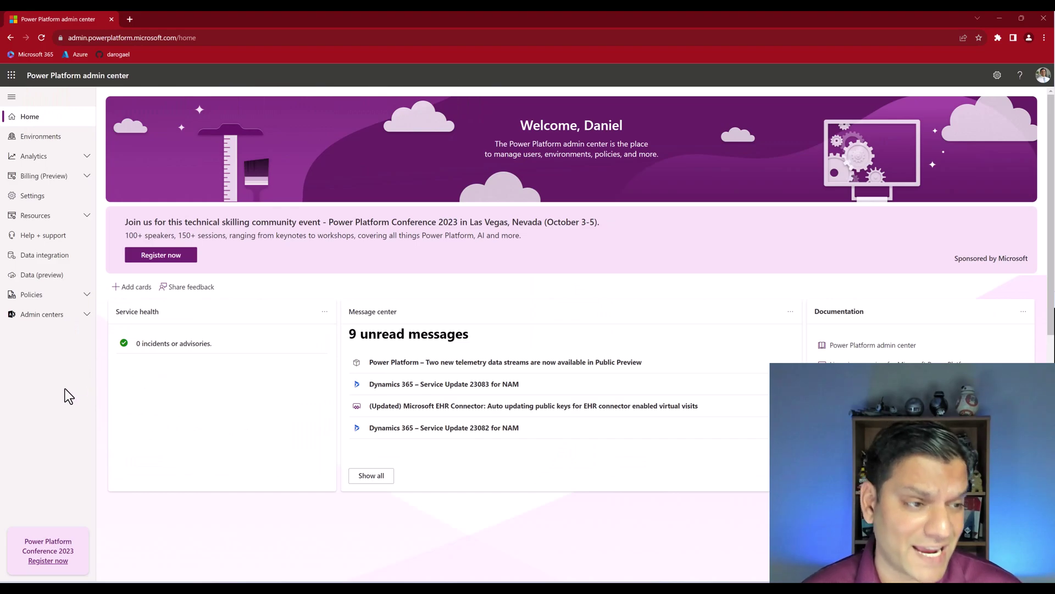
# Create a new data policy named 'DLP Live Demo' and advance to the Prebuilt connectors step
pyautogui.click(43, 216)
pyautogui.click(39, 199)
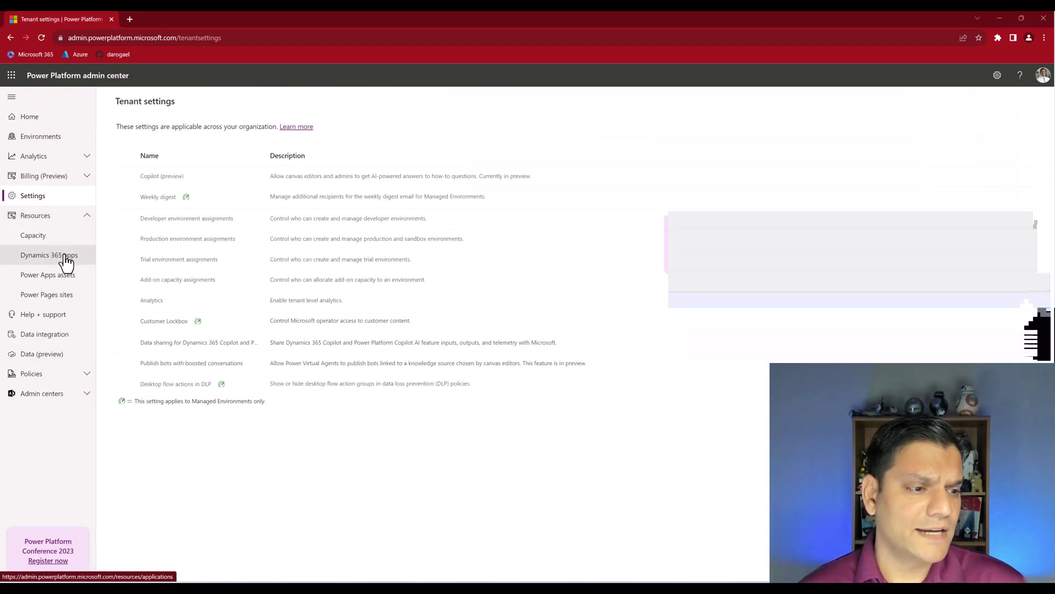
pyautogui.click(55, 373)
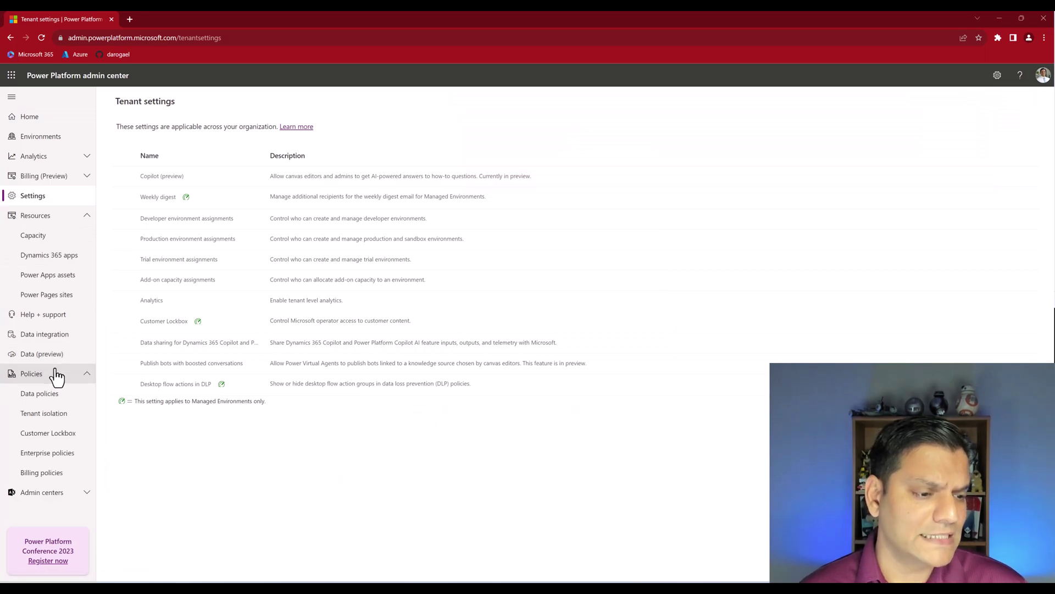
pyautogui.click(51, 396)
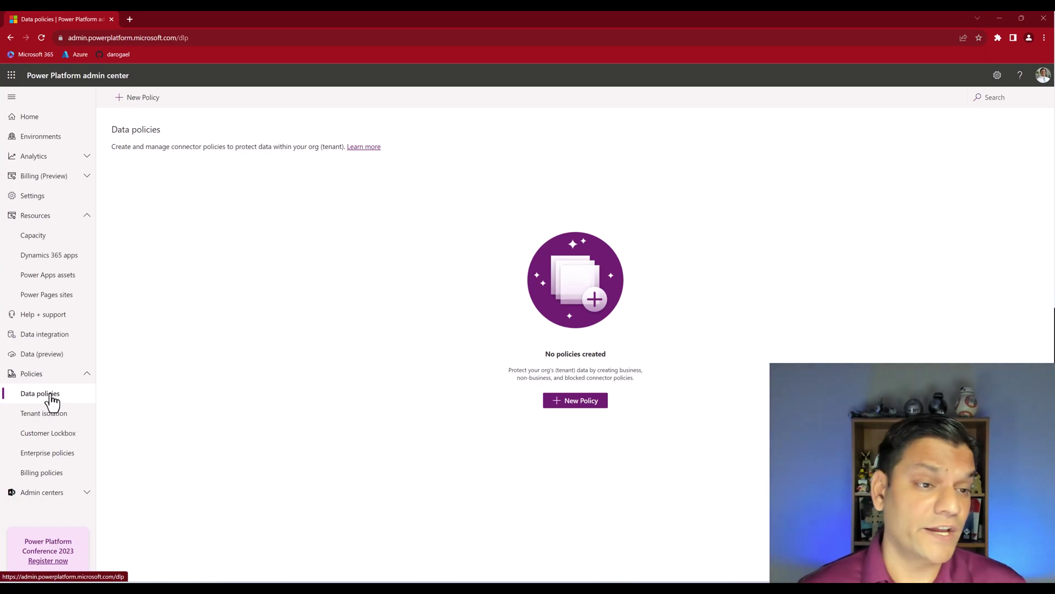
pyautogui.click(148, 108)
pyautogui.click(261, 183)
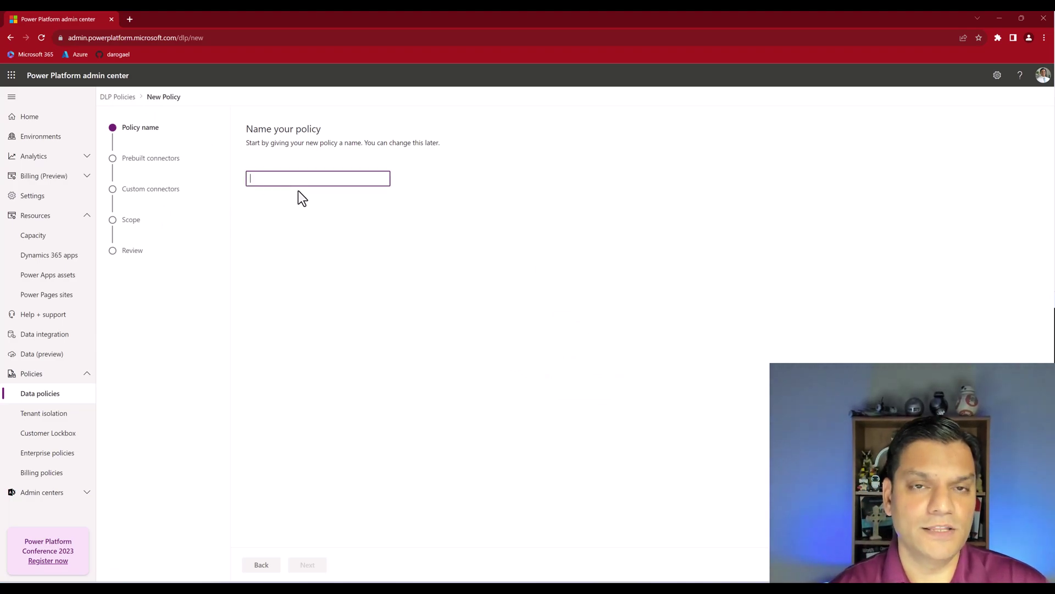
pyautogui.write('DLP Live Demo')
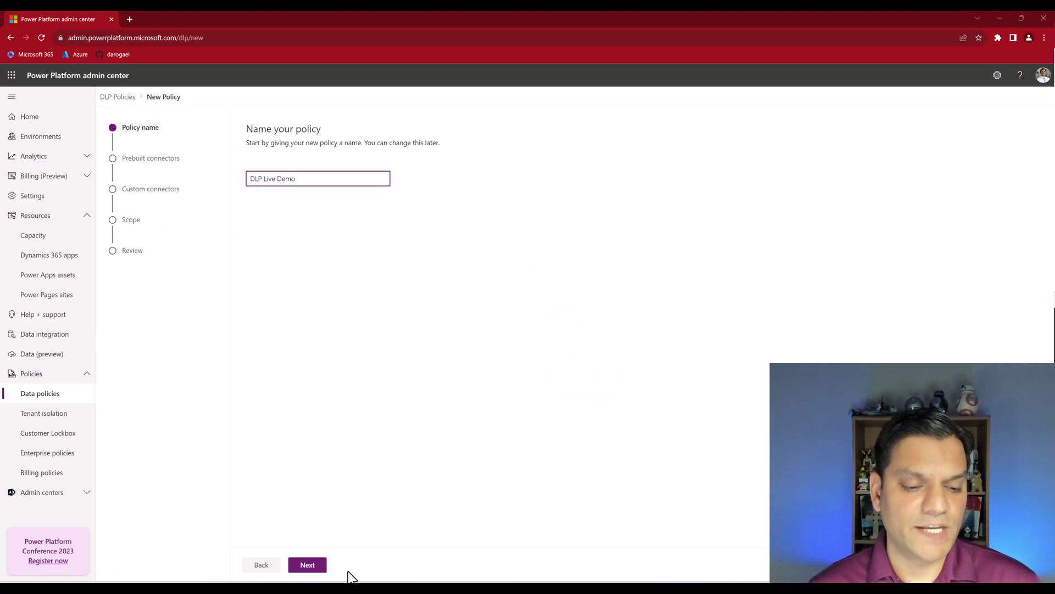
pyautogui.click(307, 566)
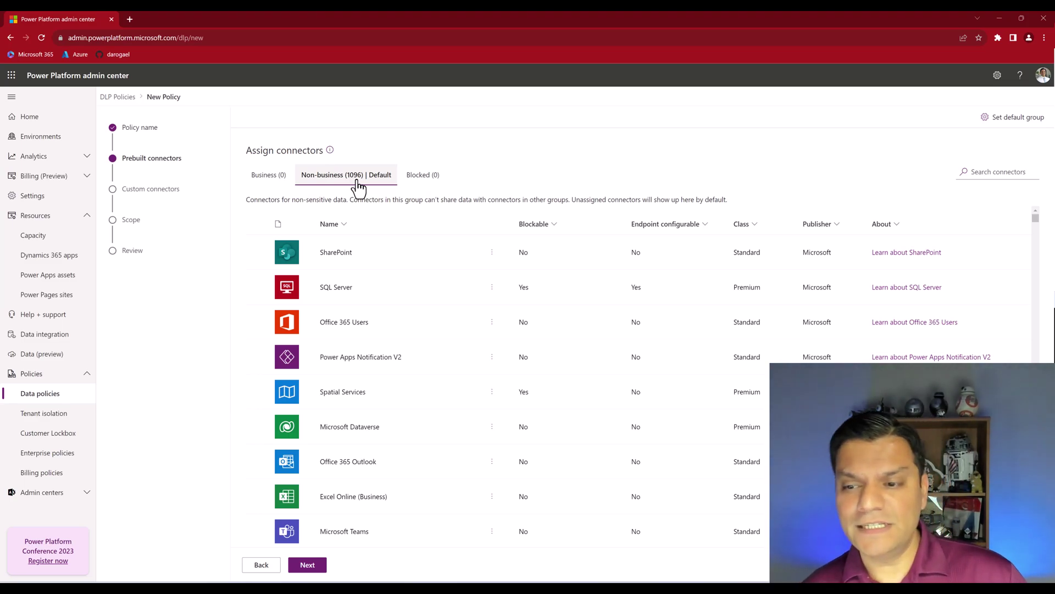
# Filter connectors to the Desktop flow class and move Clipboard into the Blocked group
pyautogui.click(756, 226)
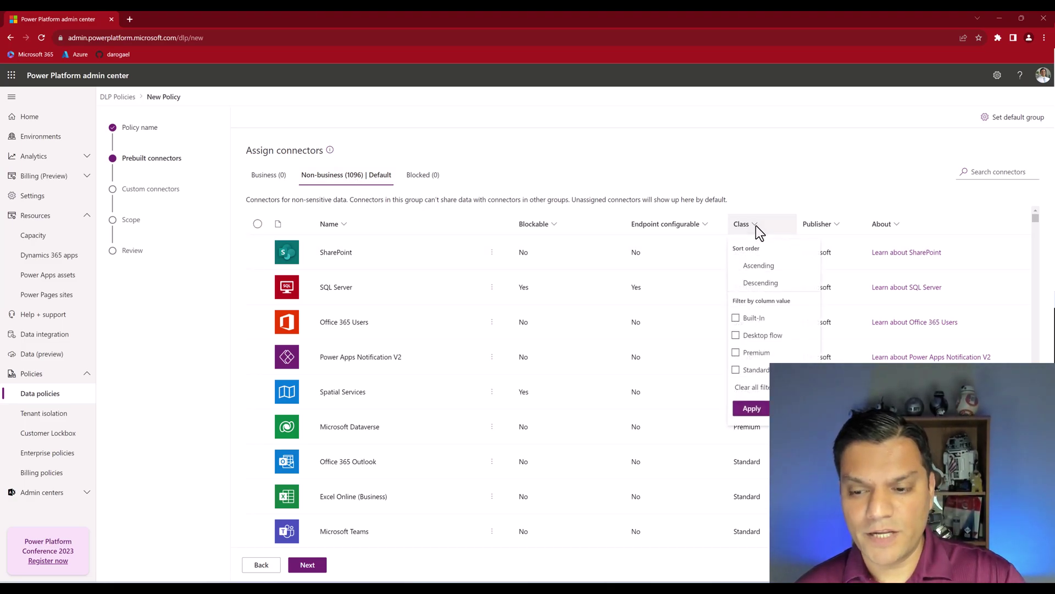
pyautogui.click(736, 336)
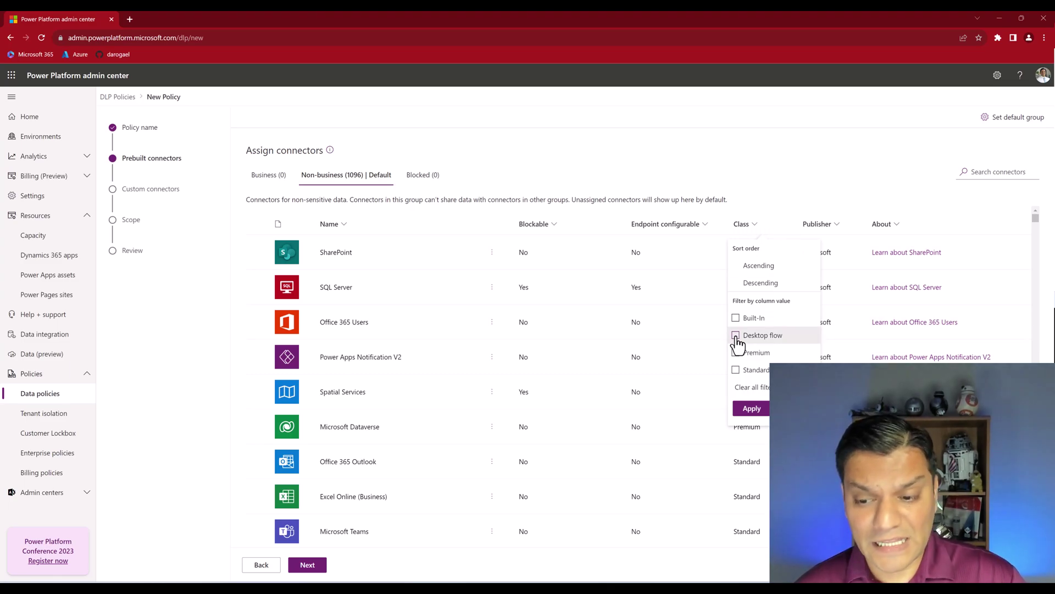
pyautogui.click(750, 408)
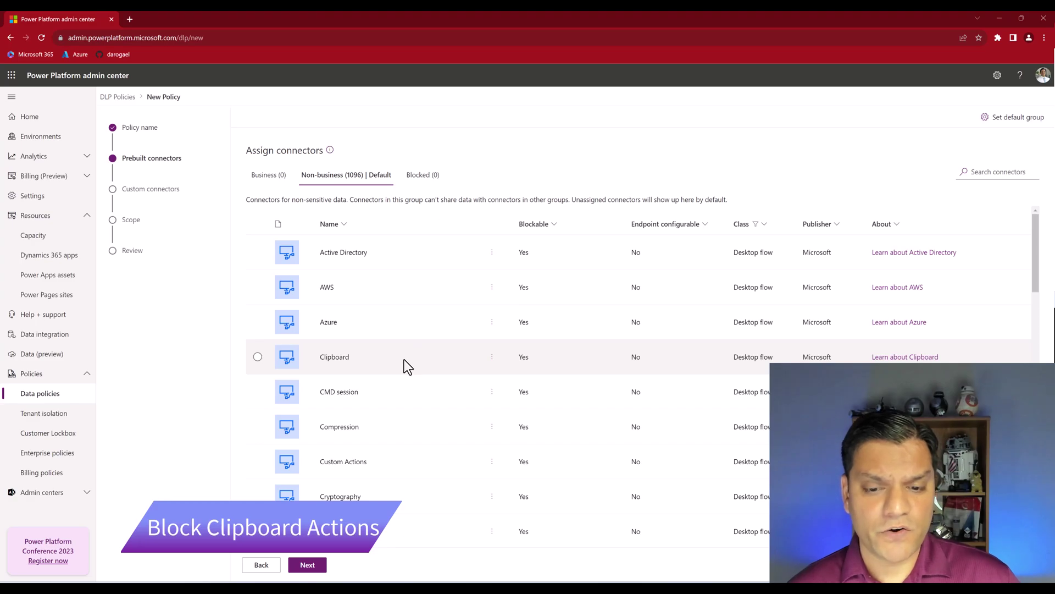
pyautogui.click(321, 369)
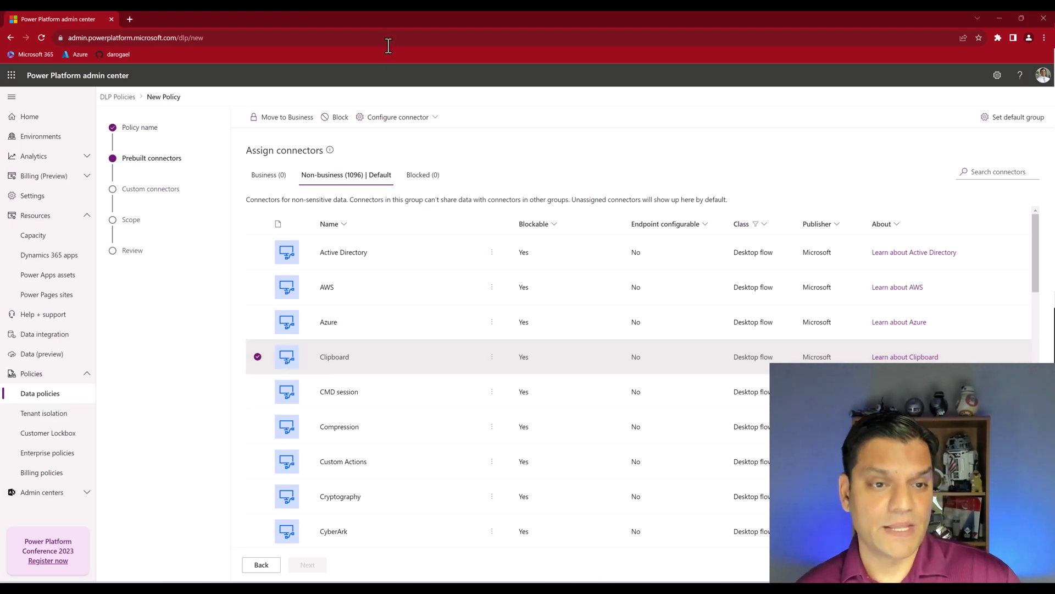
pyautogui.click(335, 117)
pyautogui.click(420, 177)
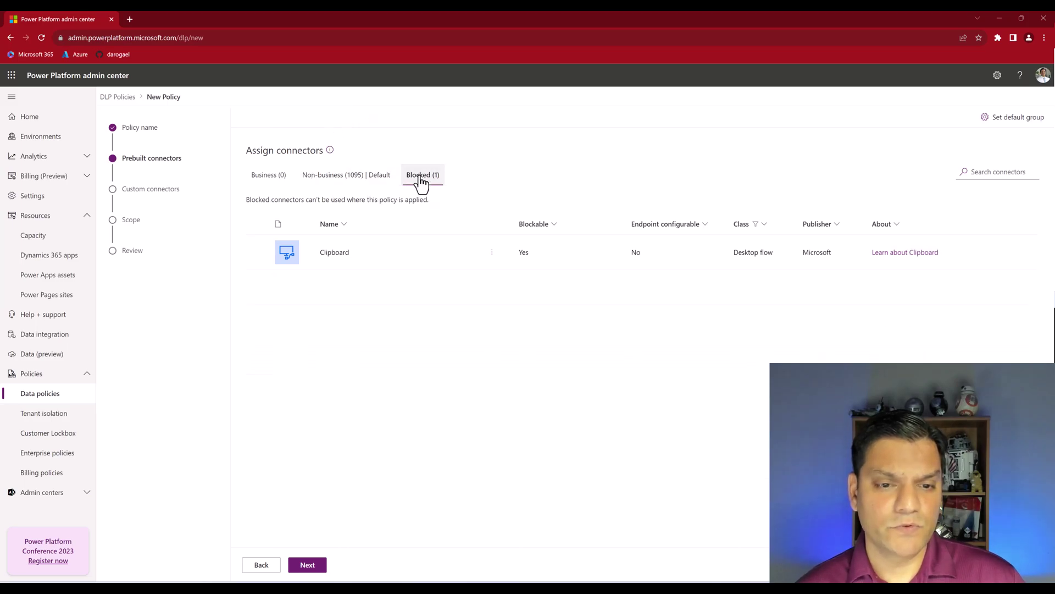
pyautogui.click(356, 176)
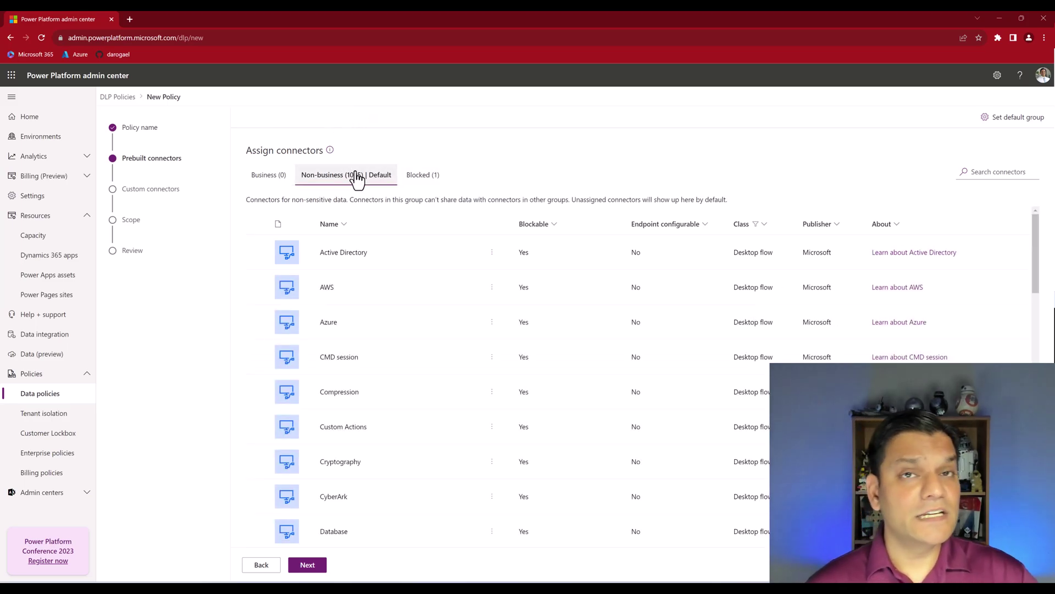
# Skip the connector steps and limit the policy's scope to selected environments only
pyautogui.click(306, 566)
pyautogui.click(307, 566)
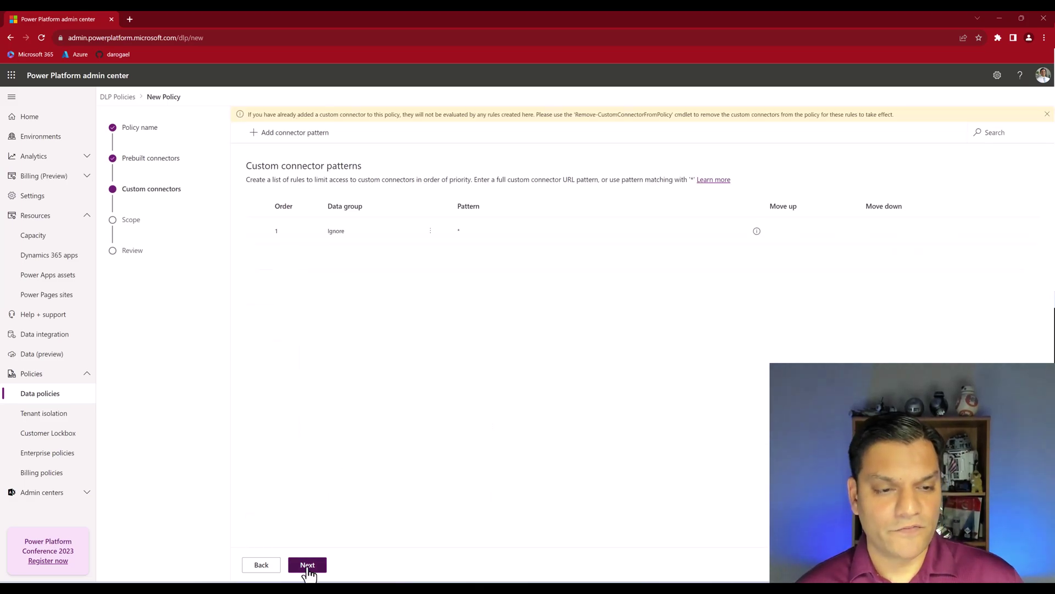
pyautogui.click(280, 199)
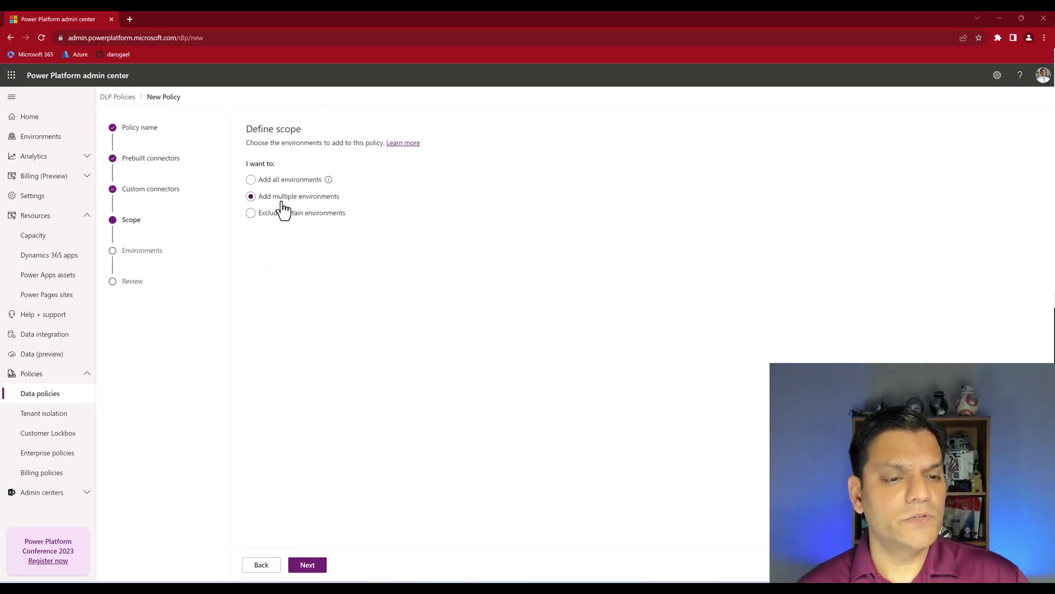
pyautogui.click(312, 565)
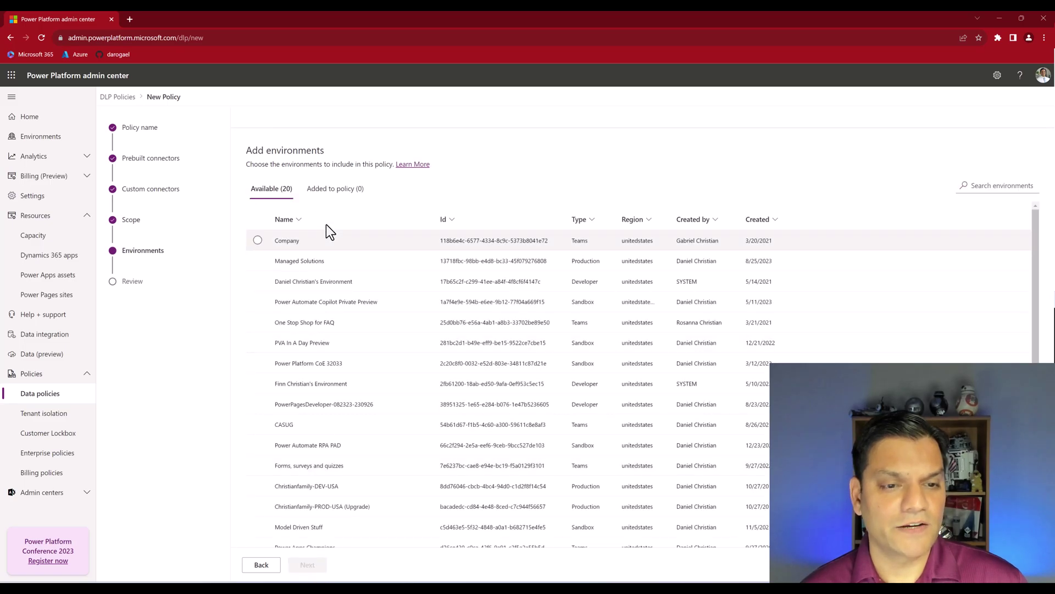
# Add the Managed Solutions environment to the policy, review it, and create the policy
pyautogui.click(328, 198)
pyautogui.click(280, 197)
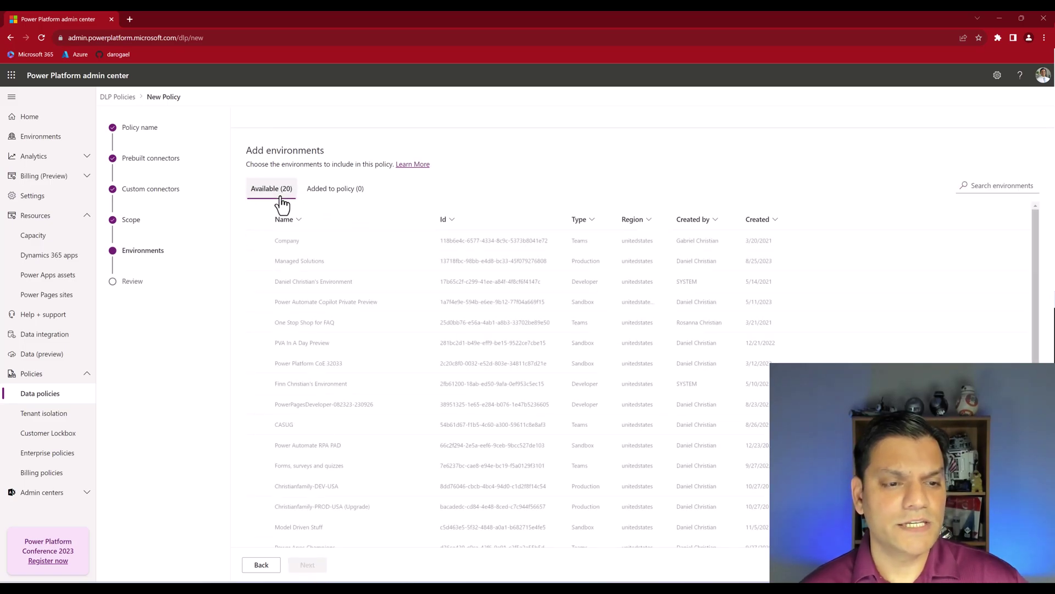
pyautogui.click(257, 262)
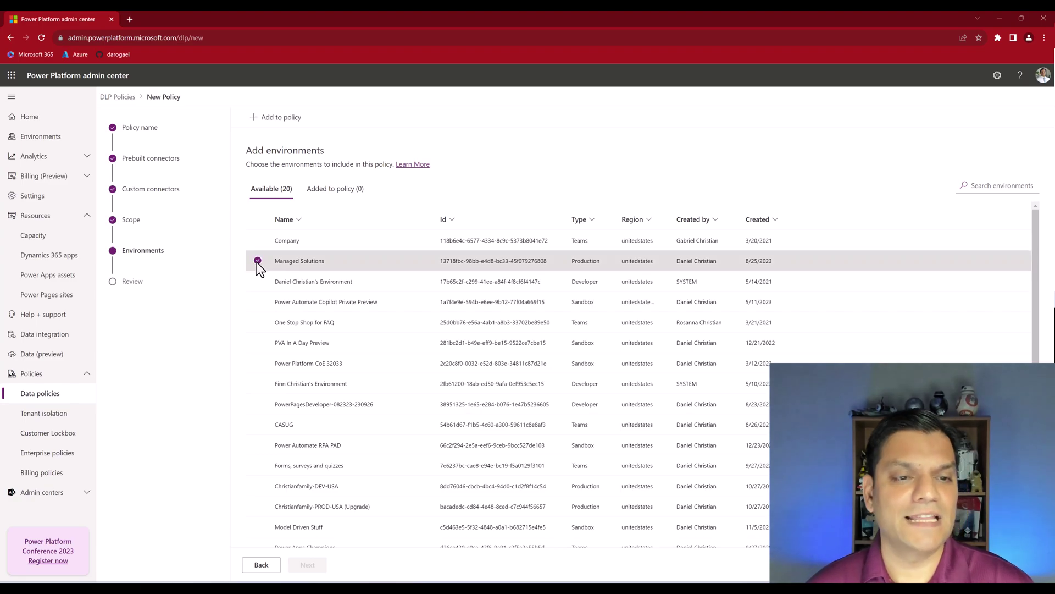
pyautogui.click(274, 122)
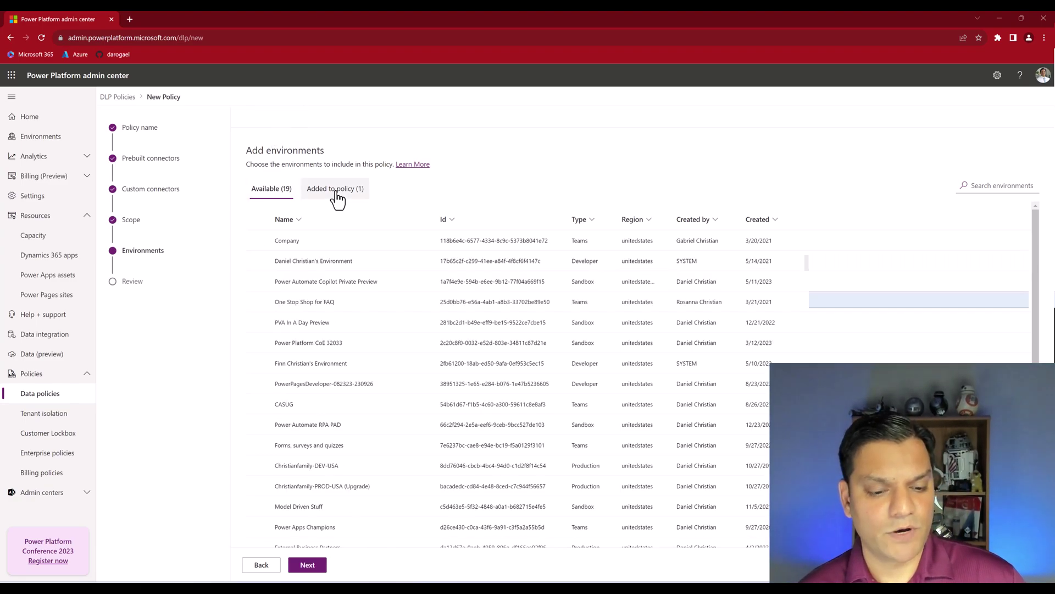
pyautogui.click(320, 571)
pyautogui.click(317, 566)
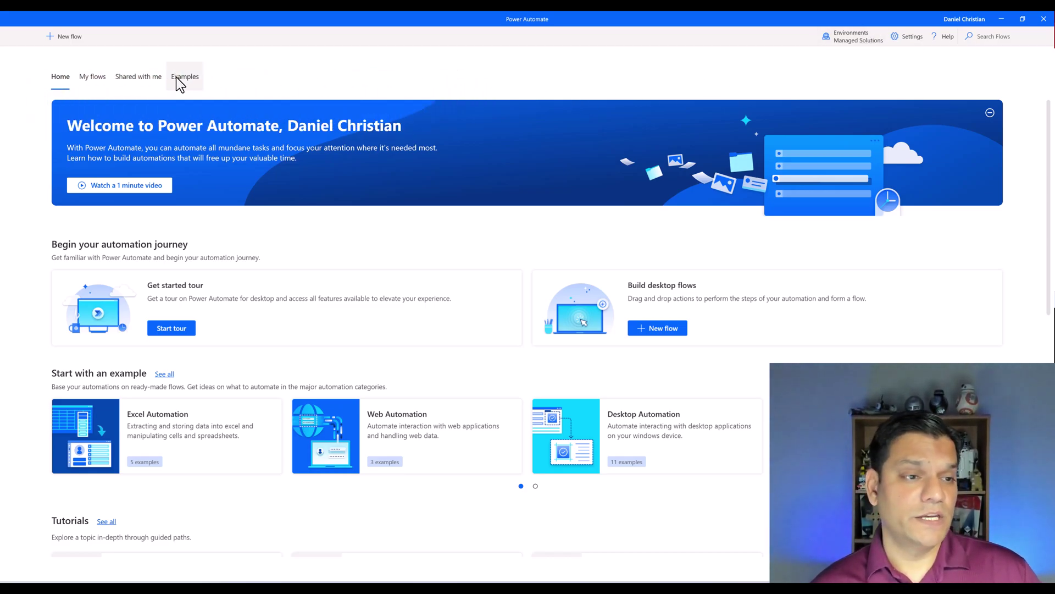
# Create a new desktop flow with the pasted name 'DLP Live Demo'
pyautogui.click(76, 41)
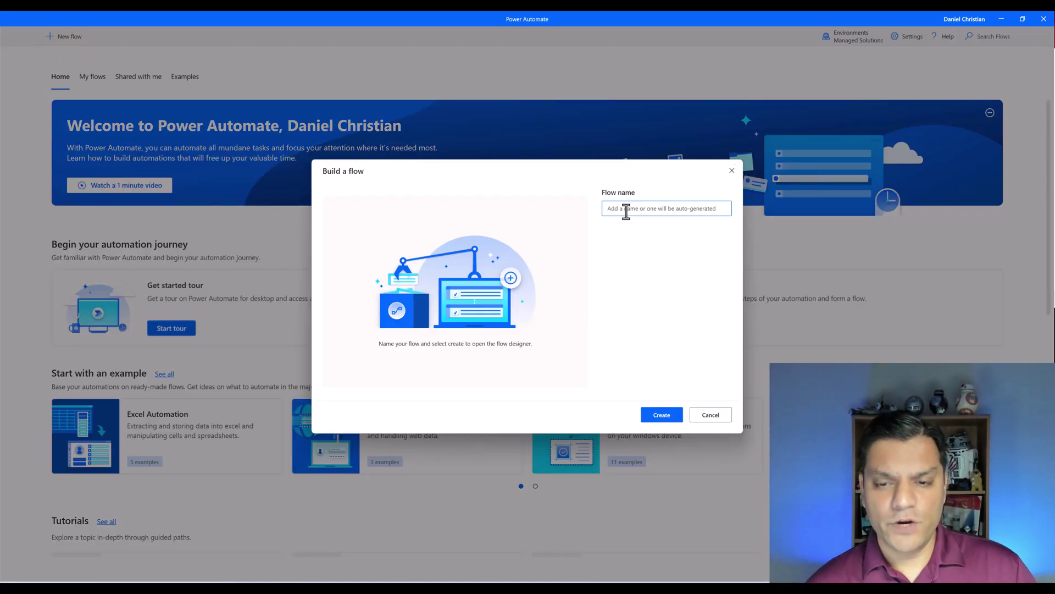
pyautogui.write('DLP Live Demo')
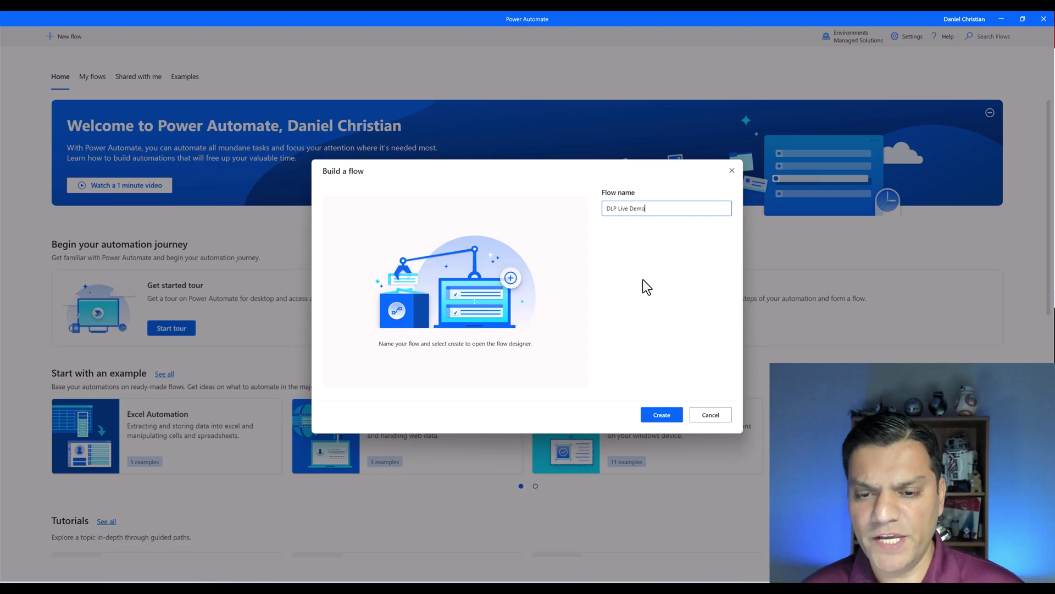
pyautogui.click(655, 416)
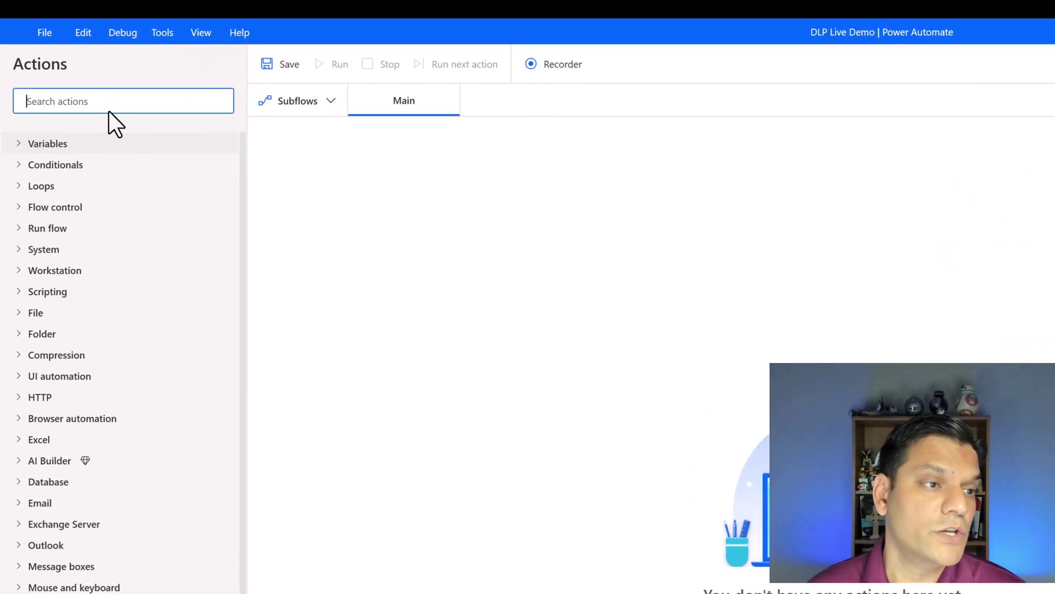
# Drag Get clipboard text from the 'clip' action search onto Main, keeping ClipboardText, and save the flow
pyautogui.write('clip')
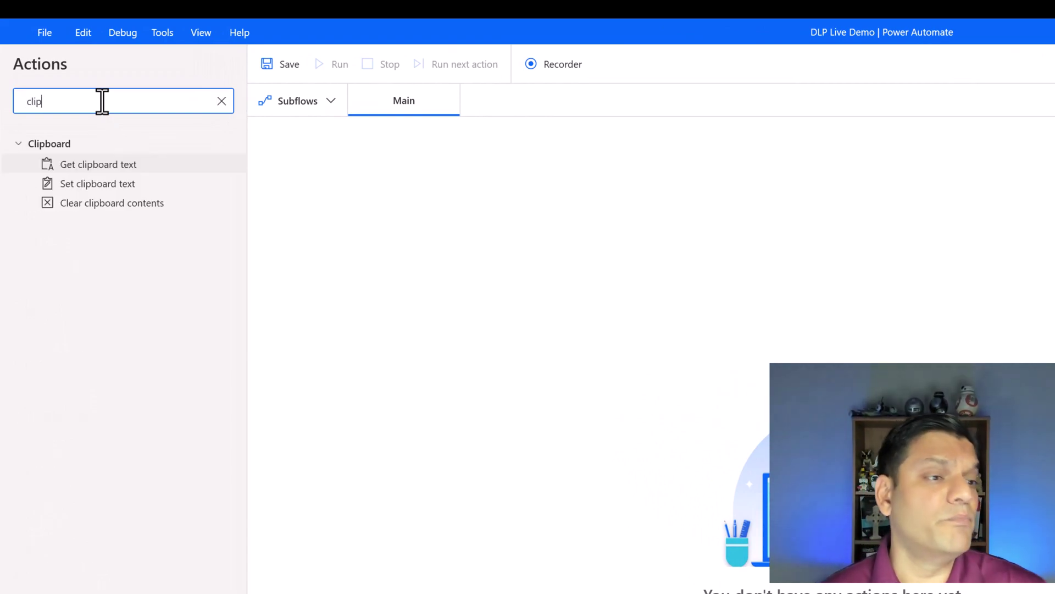
pyautogui.click(57, 167)
pyautogui.moveTo(58, 166); pyautogui.dragTo(632, 220)
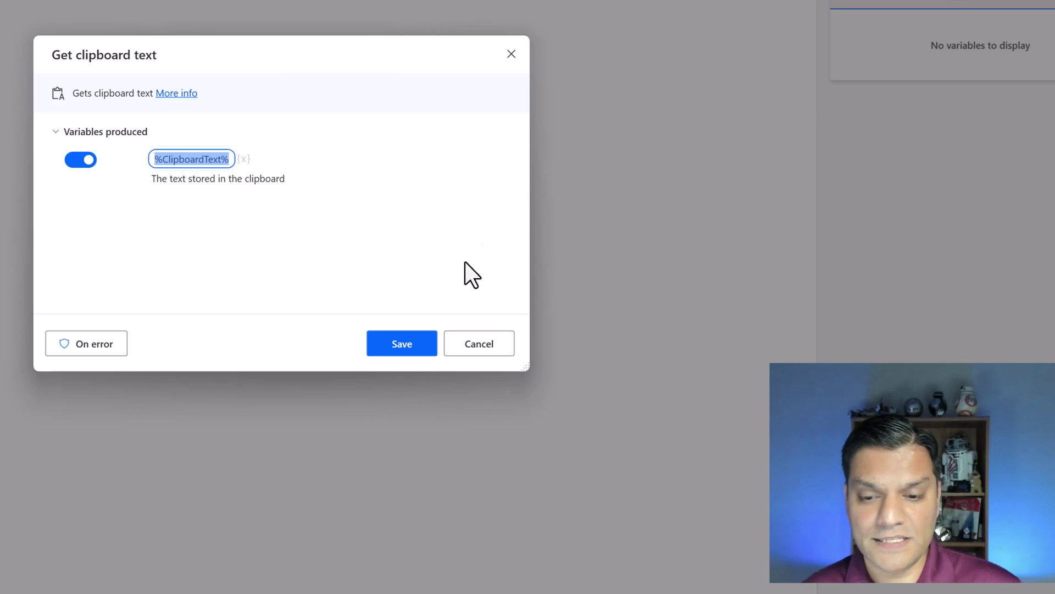
pyautogui.click(372, 350)
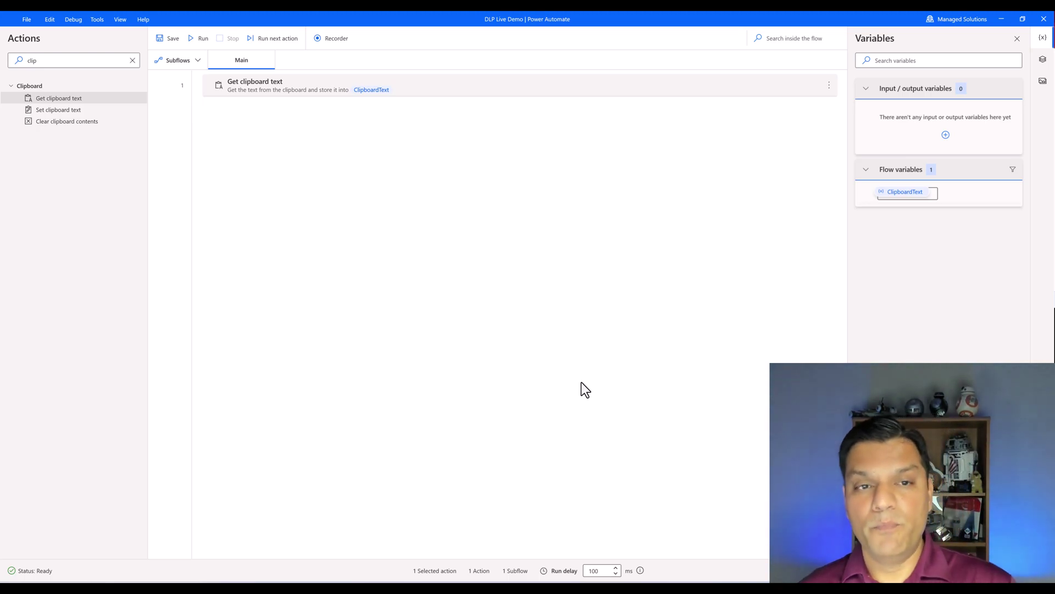
pyautogui.click(166, 41)
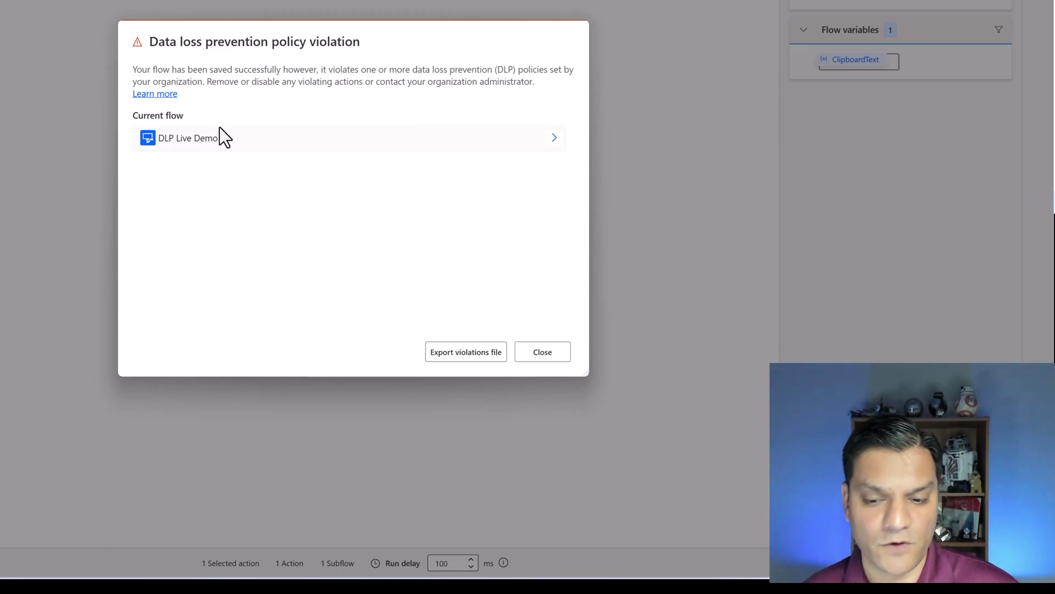
# Dismiss the DLP policy violation warning and close the flow designer
pyautogui.click(542, 351)
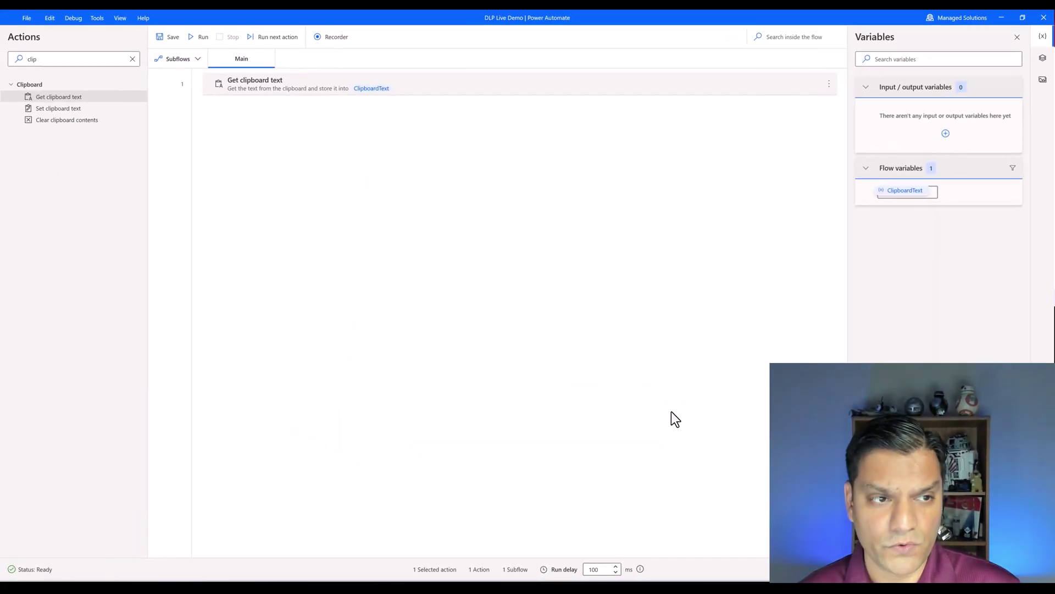
pyautogui.click(1044, 17)
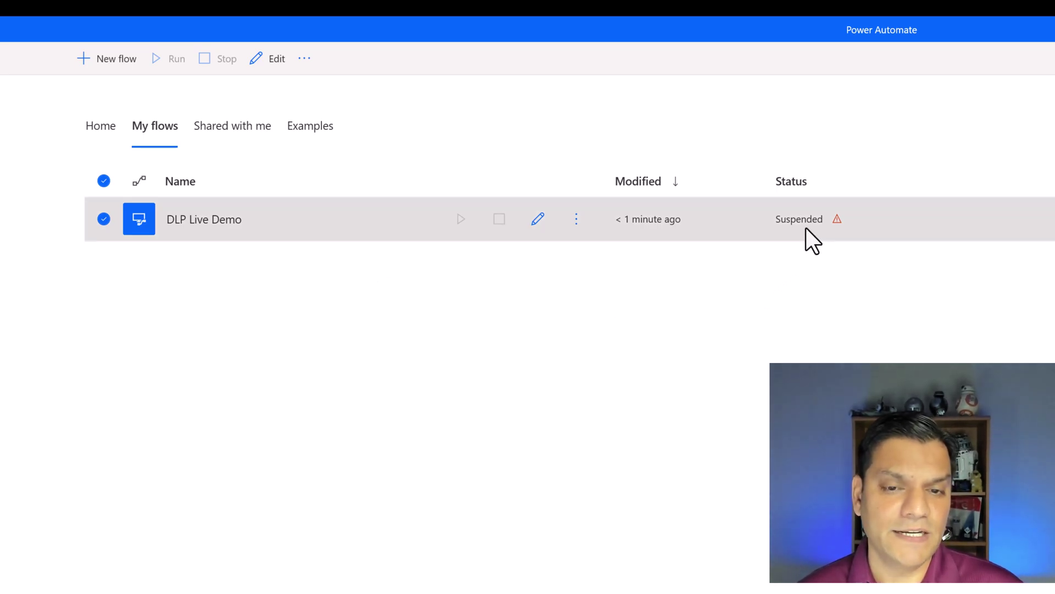
pyautogui.moveTo(839, 221)
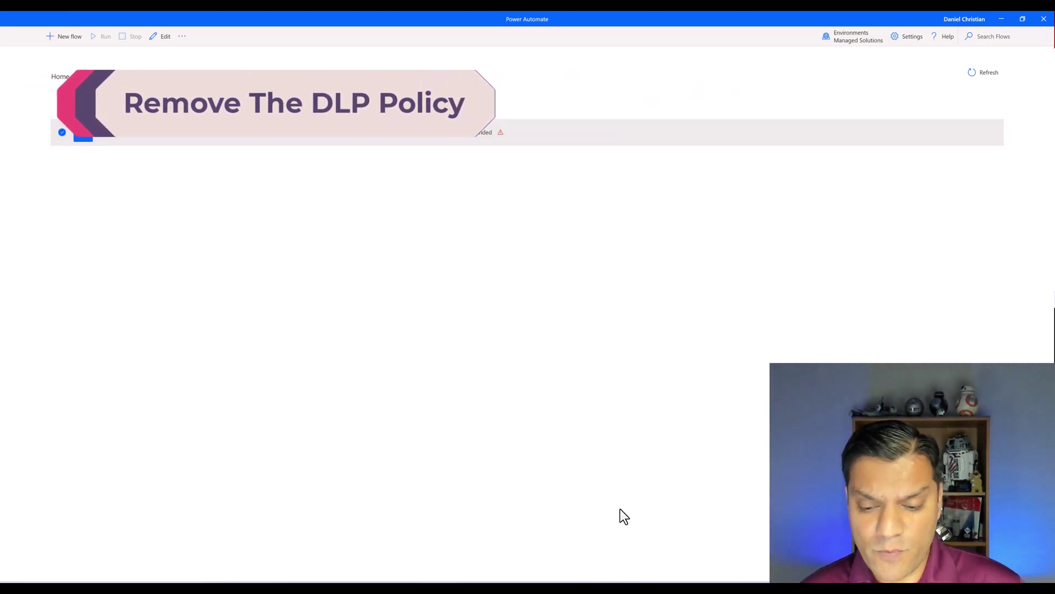
# Select DLP Live Demo under Data policies, delete it with Delete Policy, and confirm the deletion
pyautogui.moveTo(654, 587)
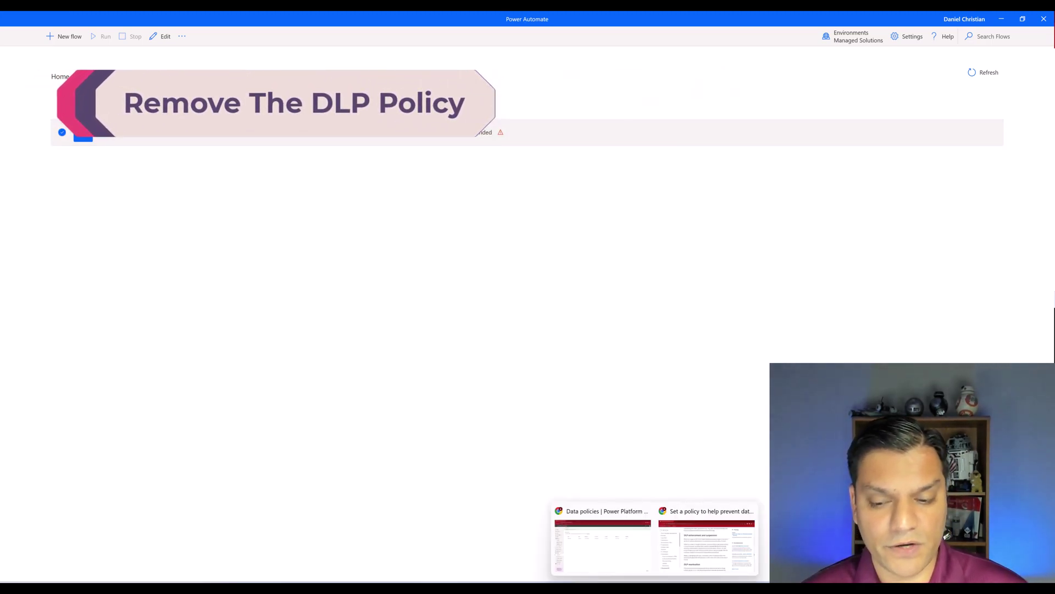
pyautogui.click(608, 563)
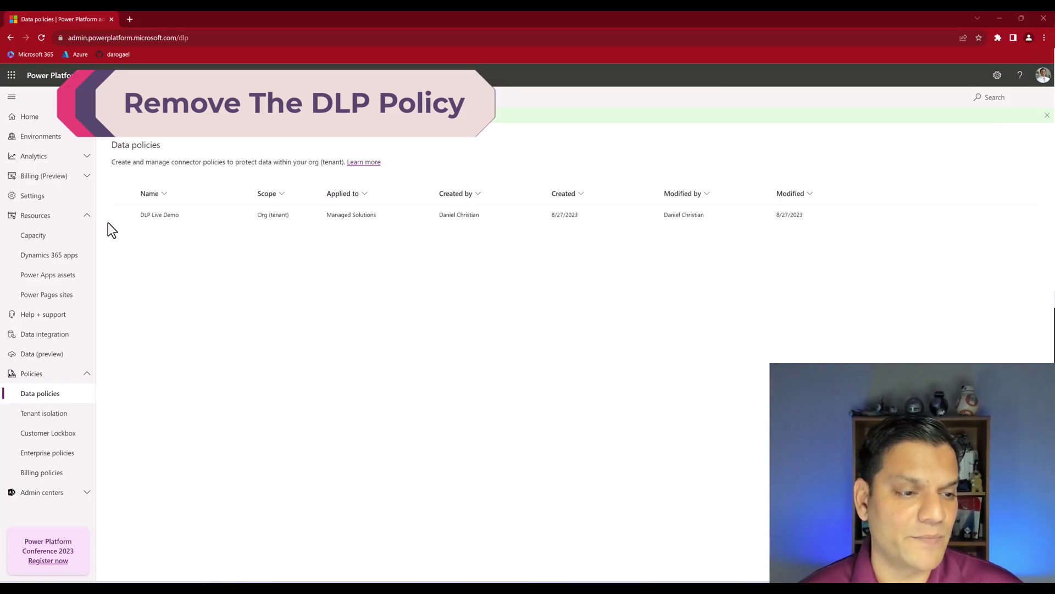
pyautogui.click(120, 216)
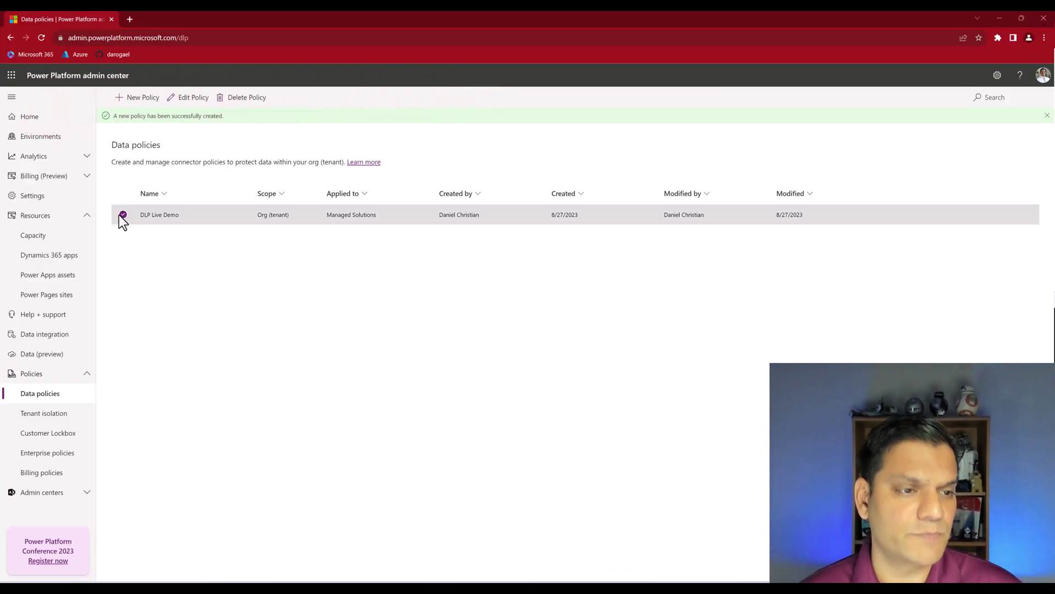
pyautogui.click(229, 101)
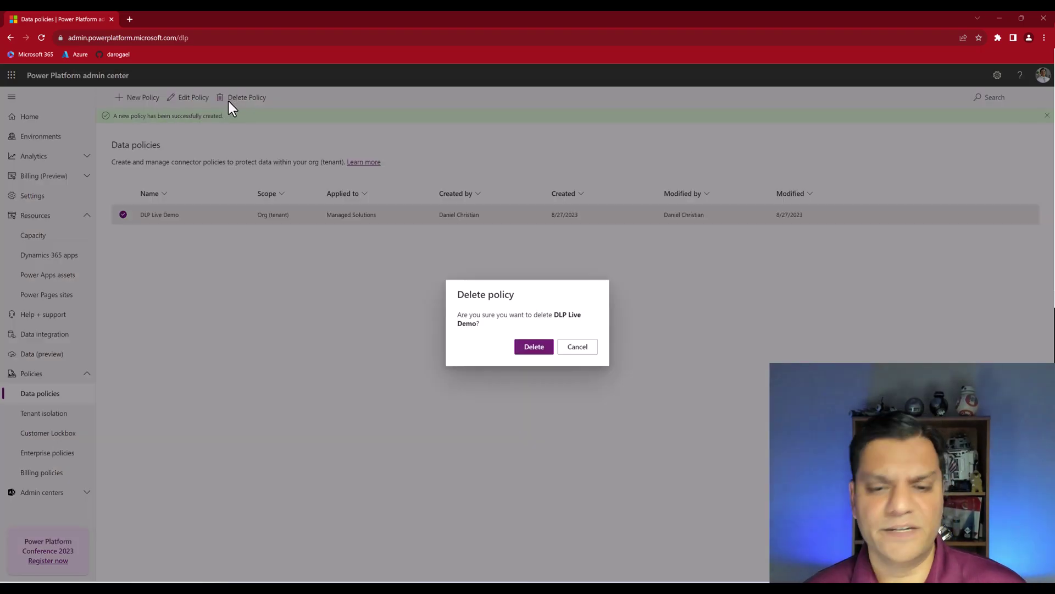
pyautogui.click(536, 349)
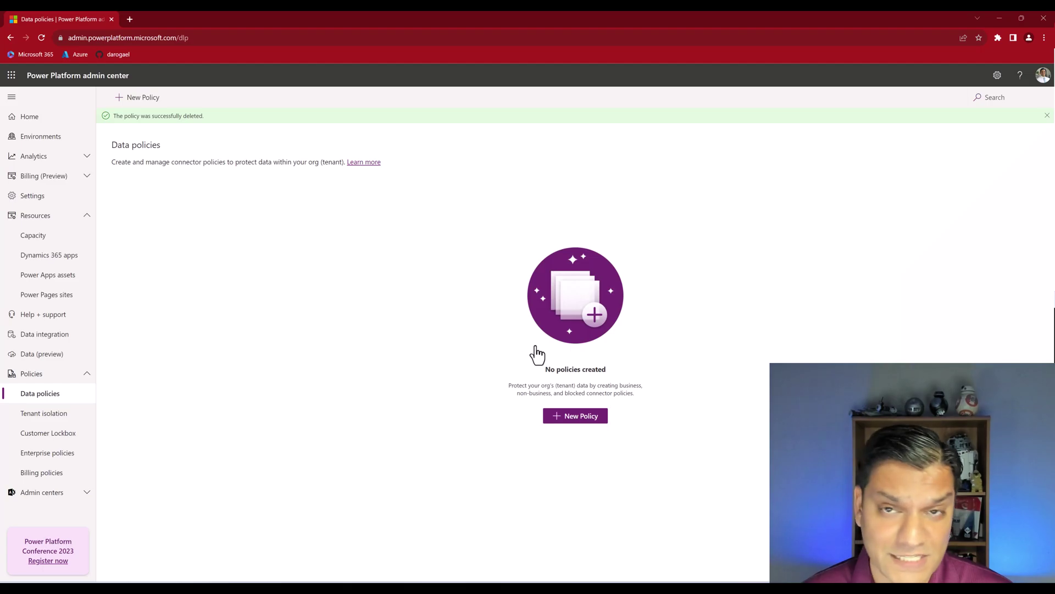
pyautogui.click(998, 18)
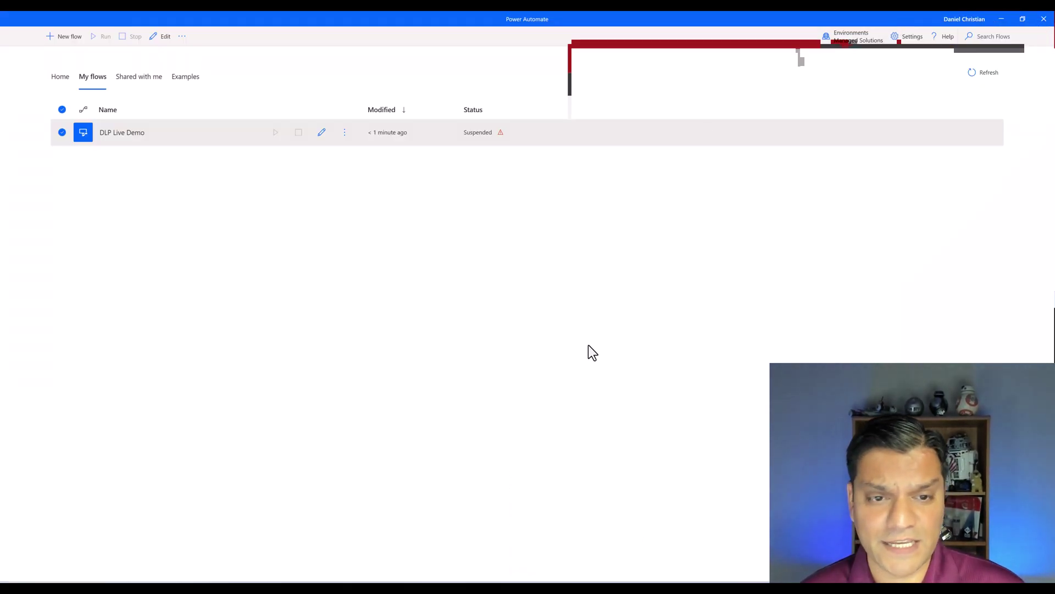
# Edit DLP Live Demo, re-confirm the Get clipboard text step unchanged, and save the flow
pyautogui.click(164, 35)
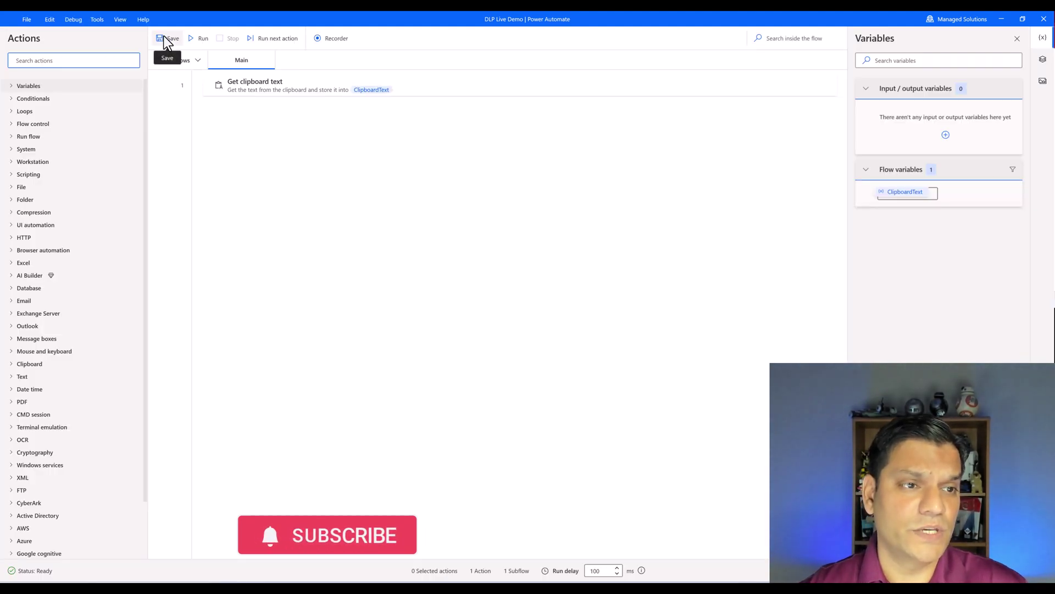
pyautogui.click(249, 82)
pyautogui.doubleClick(249, 81)
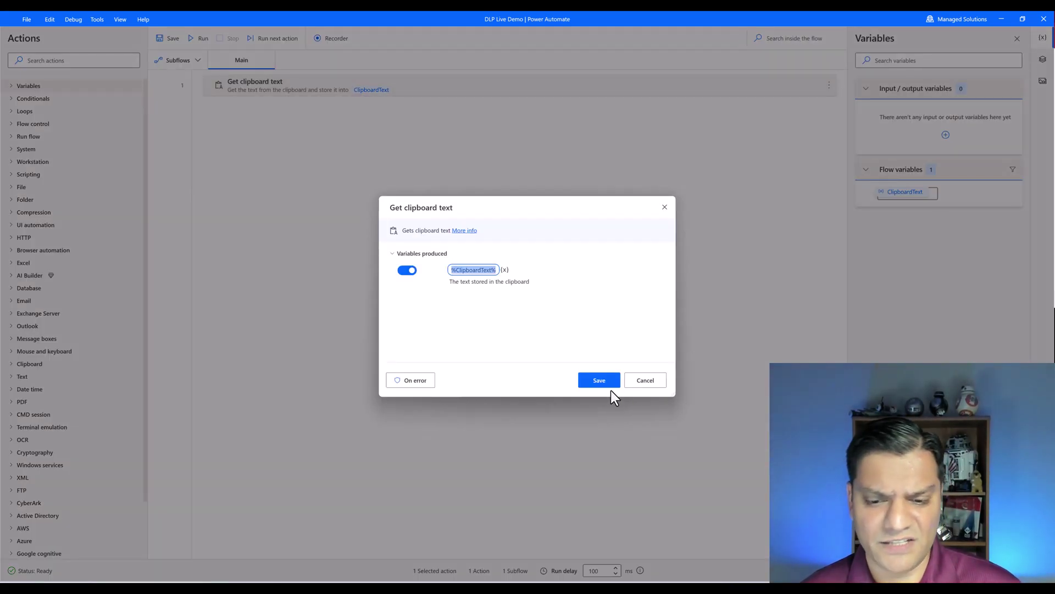
pyautogui.click(599, 380)
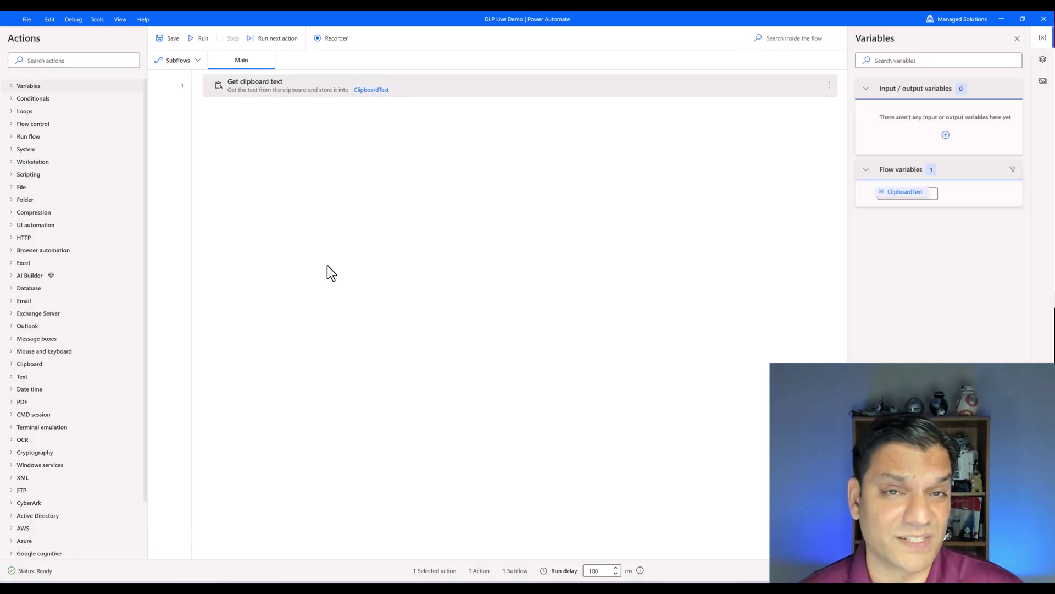
pyautogui.click(171, 38)
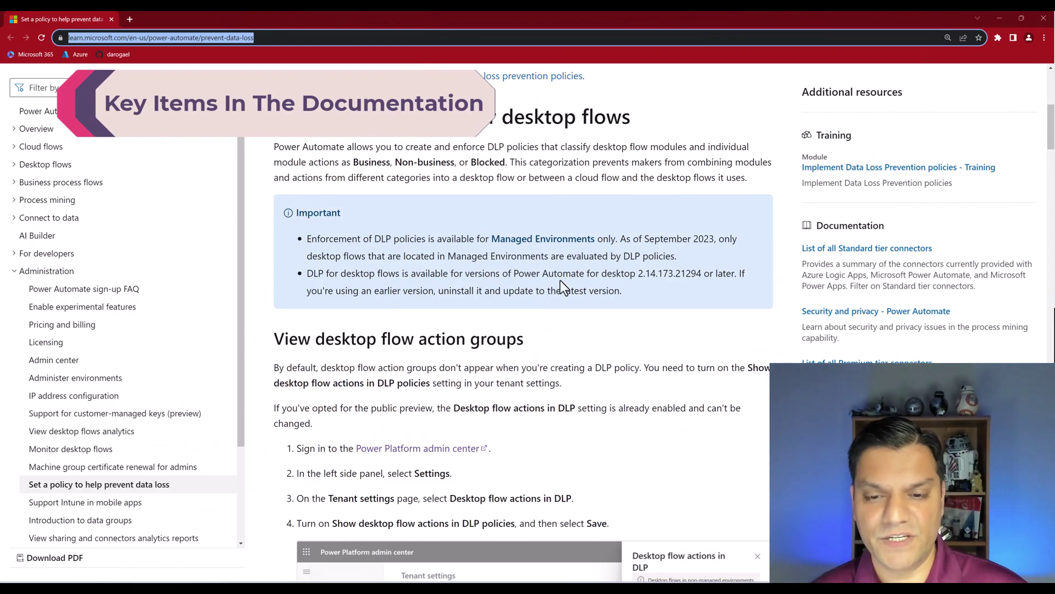
# Scroll the DLP article through the Desktop flow modules list to the PowerShell support section
pyautogui.scroll(-10, 560, 280)
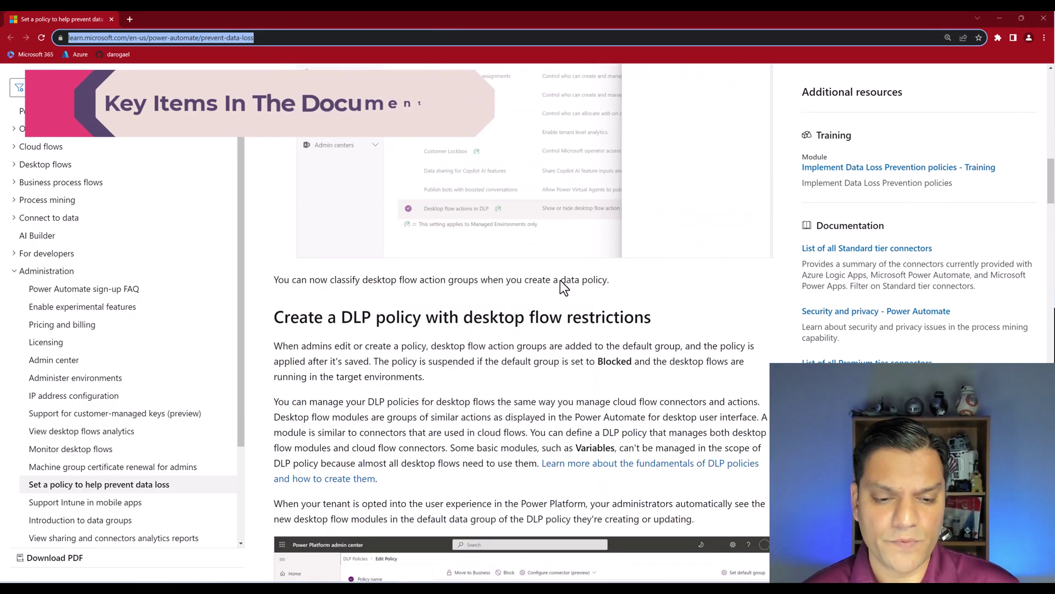
pyautogui.scroll(-15, 561, 283)
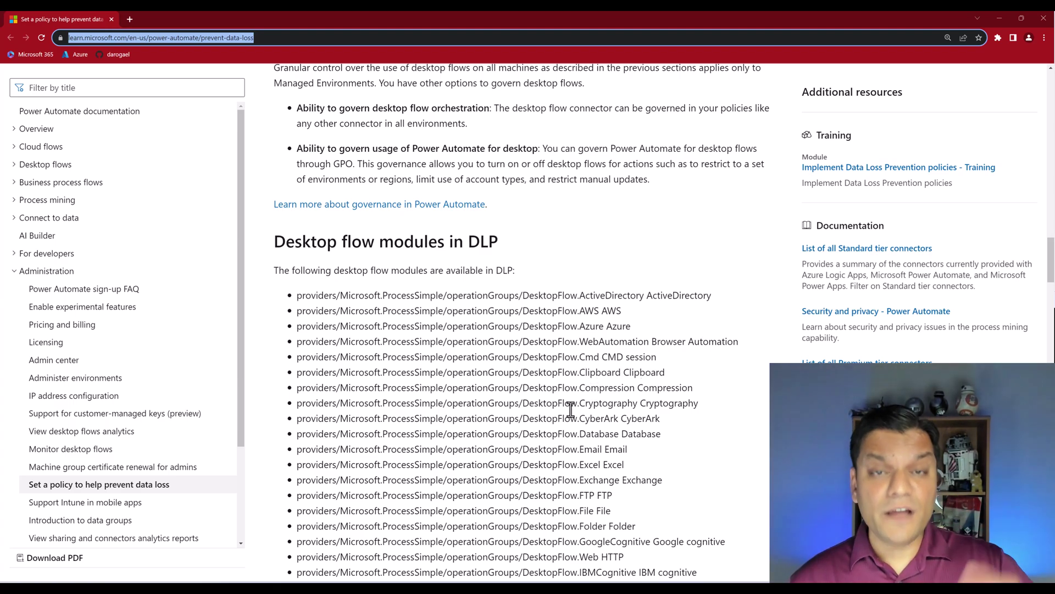
pyautogui.scroll(-1, 570, 405)
pyautogui.scroll(-10, 570, 405)
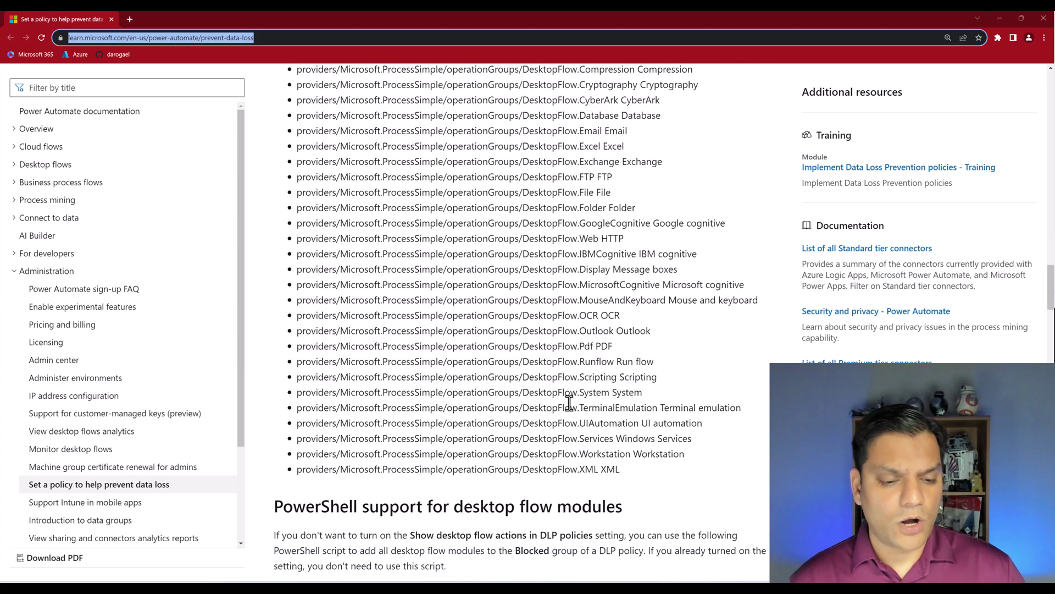